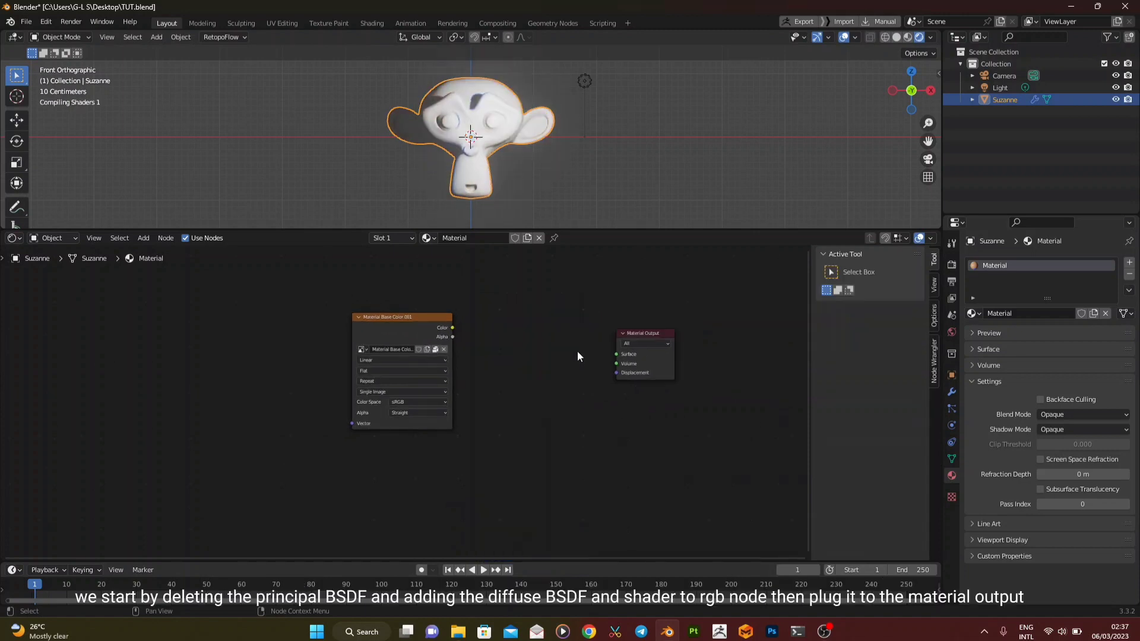
Move the base color image texture node aside and add a Diffuse BSDF node beside it.
drag(412, 331, 148, 364)
key(shift+a)
click(406, 401)
text(DIFU)
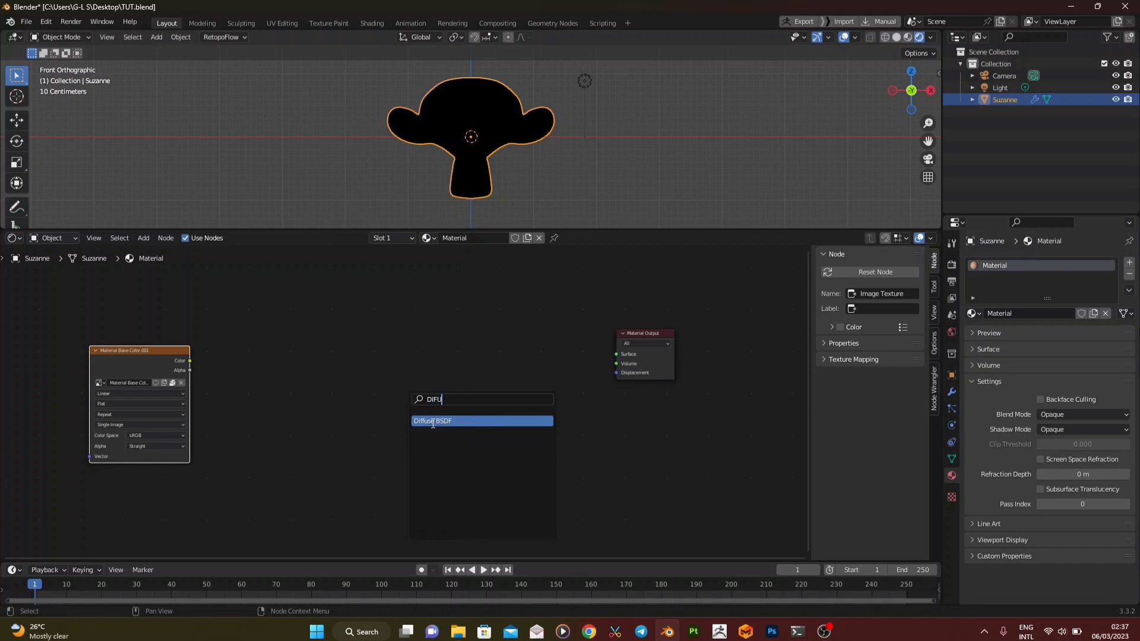
click(433, 420)
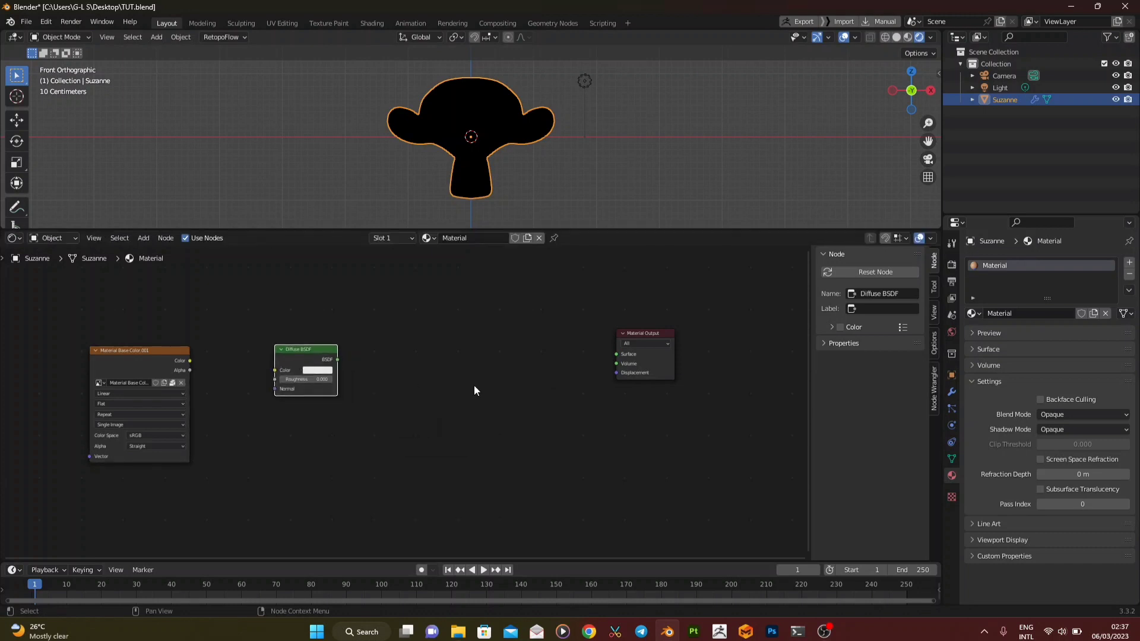
Add a Shader to RGB node next to the Diffuse BSDF node.
key(shift+a)
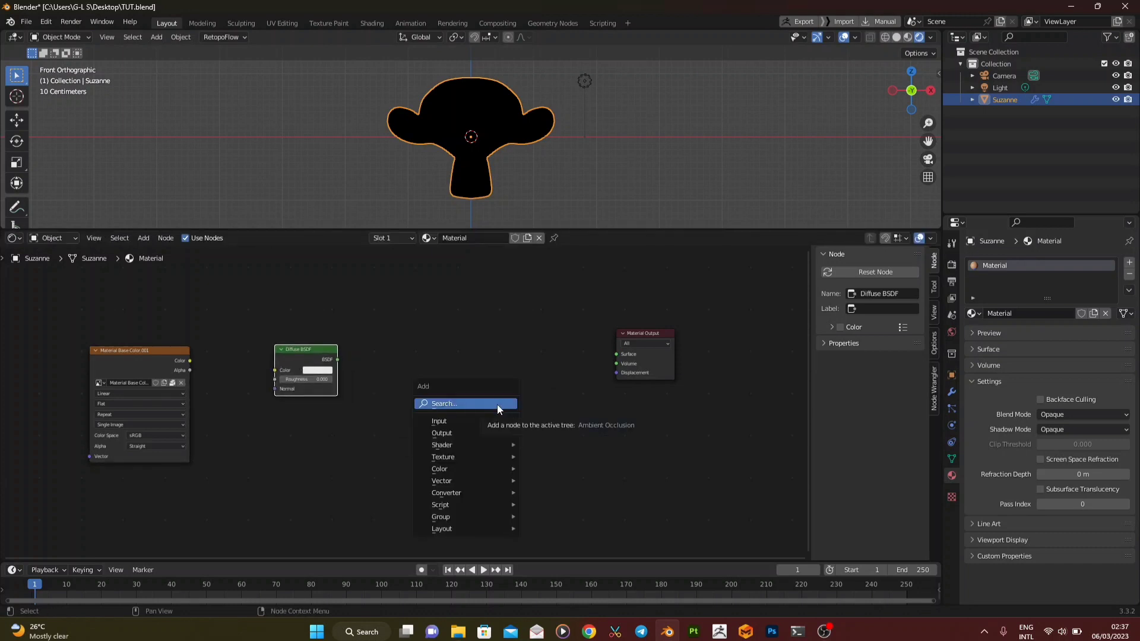
click(497, 404)
text(shader)
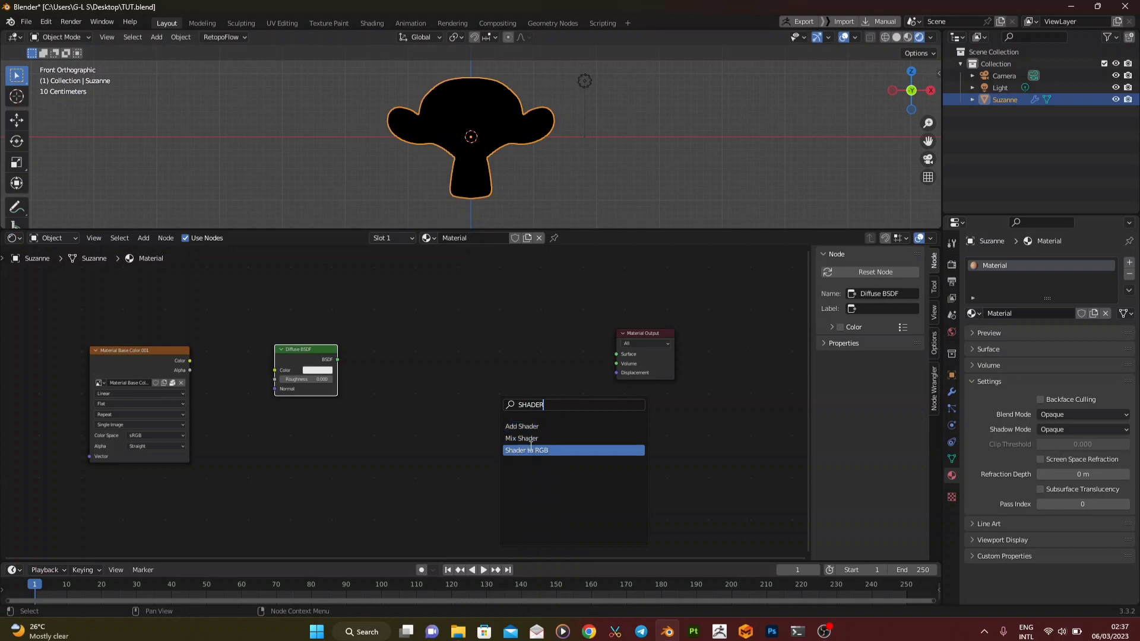
click(535, 449)
click(383, 385)
Link the Diffuse BSDF output to Shader to RGB's Shader input and its Color output to the Material Output's Surface.
scroll(410, 389, up, 1)
drag(326, 352, 343, 367)
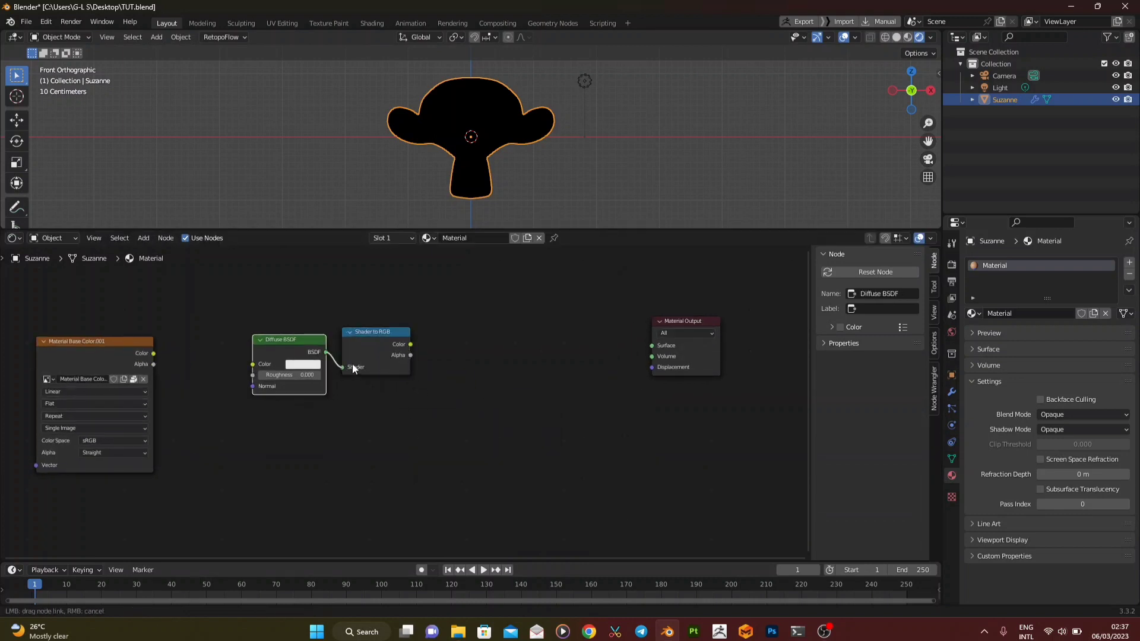
drag(410, 345, 652, 345)
Insert a ColorRamp node between Shader to RGB and Material Output and set its interpolation to Constant.
key(shift+a)
click(518, 403)
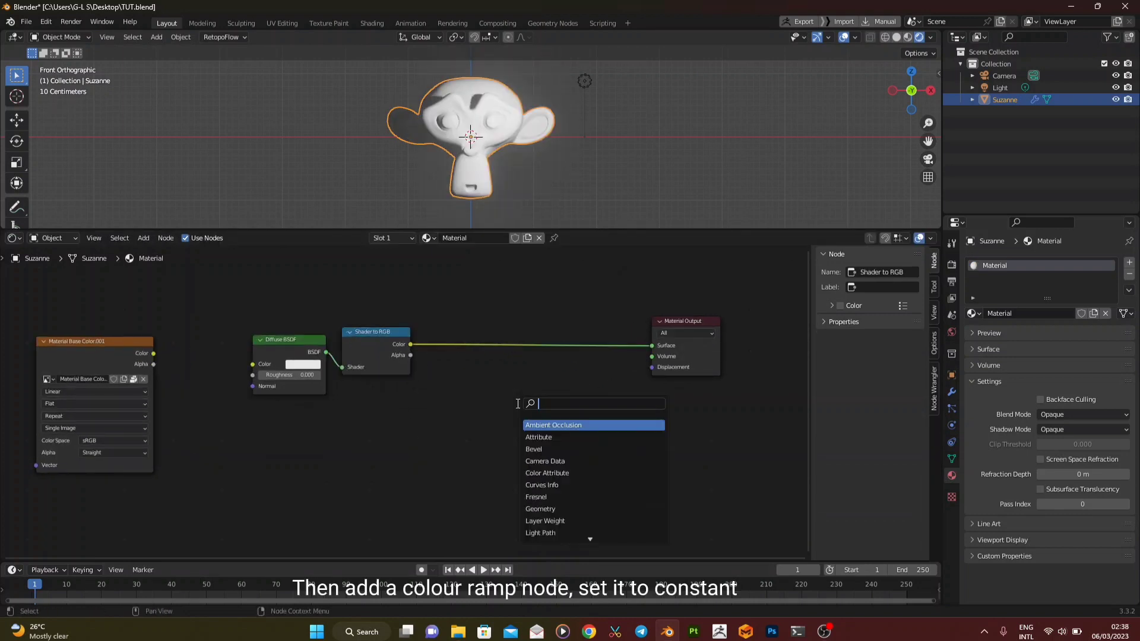
text(color)
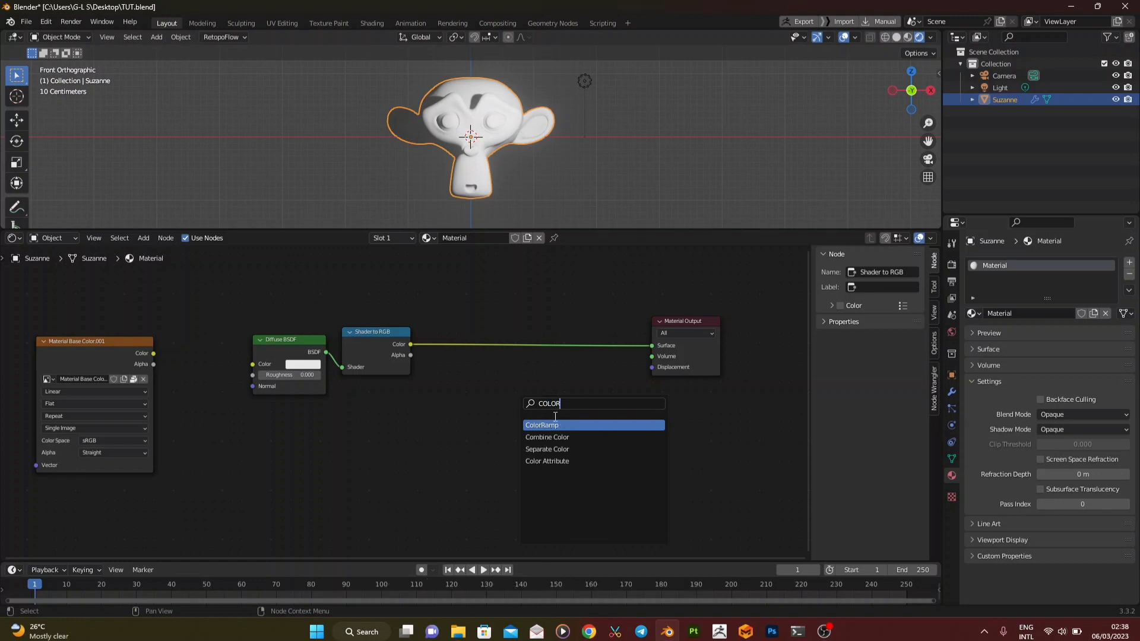
key(Return)
click(483, 335)
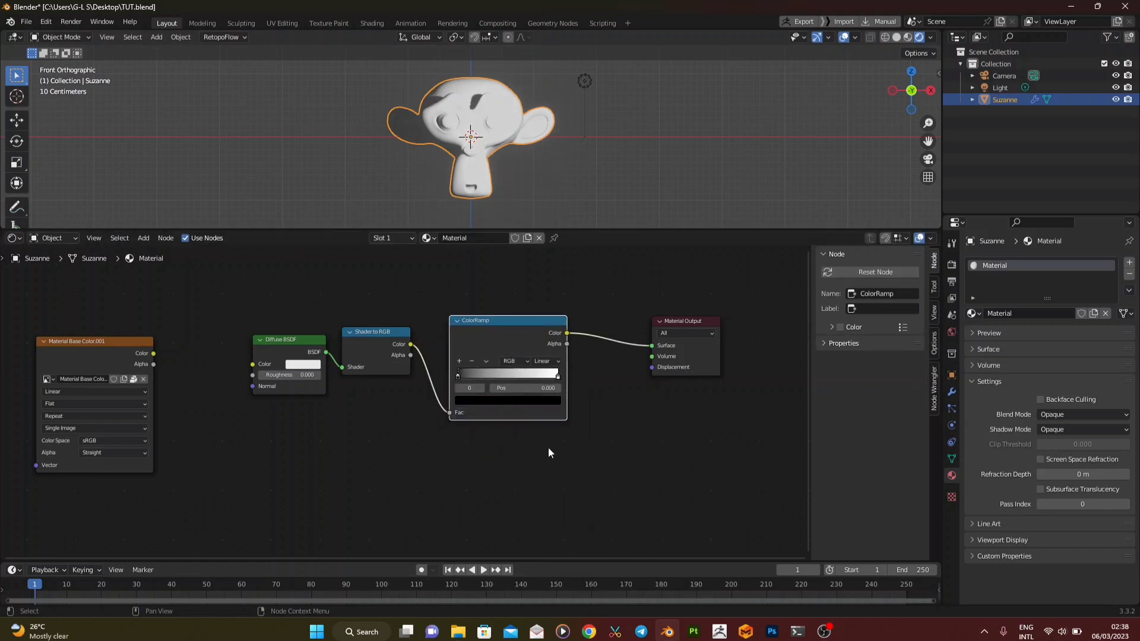
scroll(547, 447, up, 1)
click(571, 353)
click(575, 405)
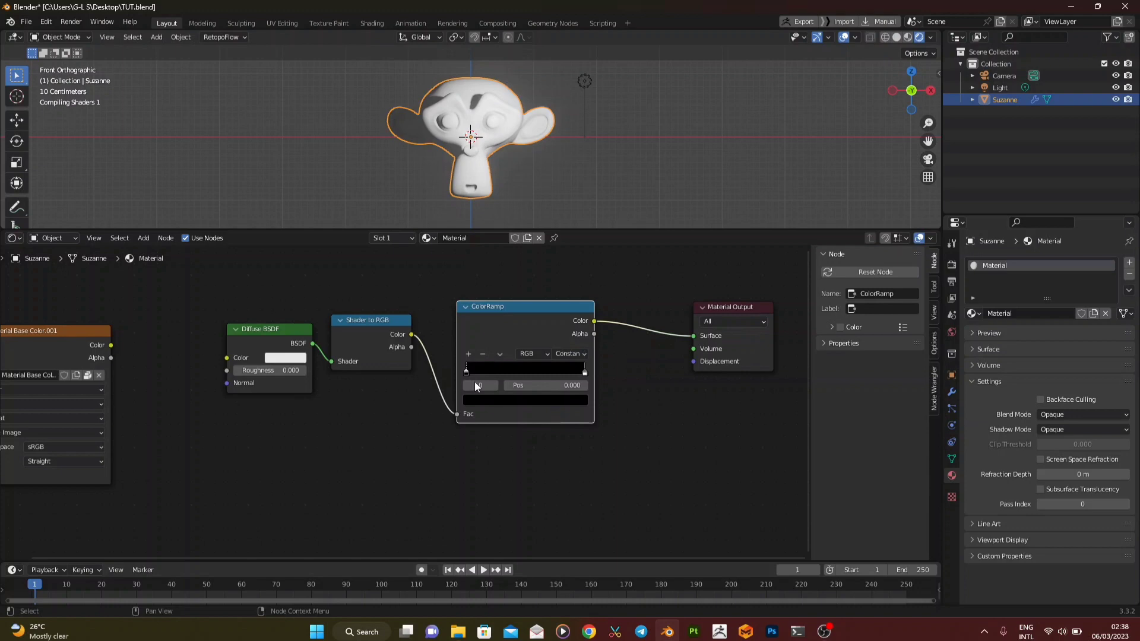
Add a middle stop to the ColorRamp and color it dark grey.
scroll(471, 374, up, 1)
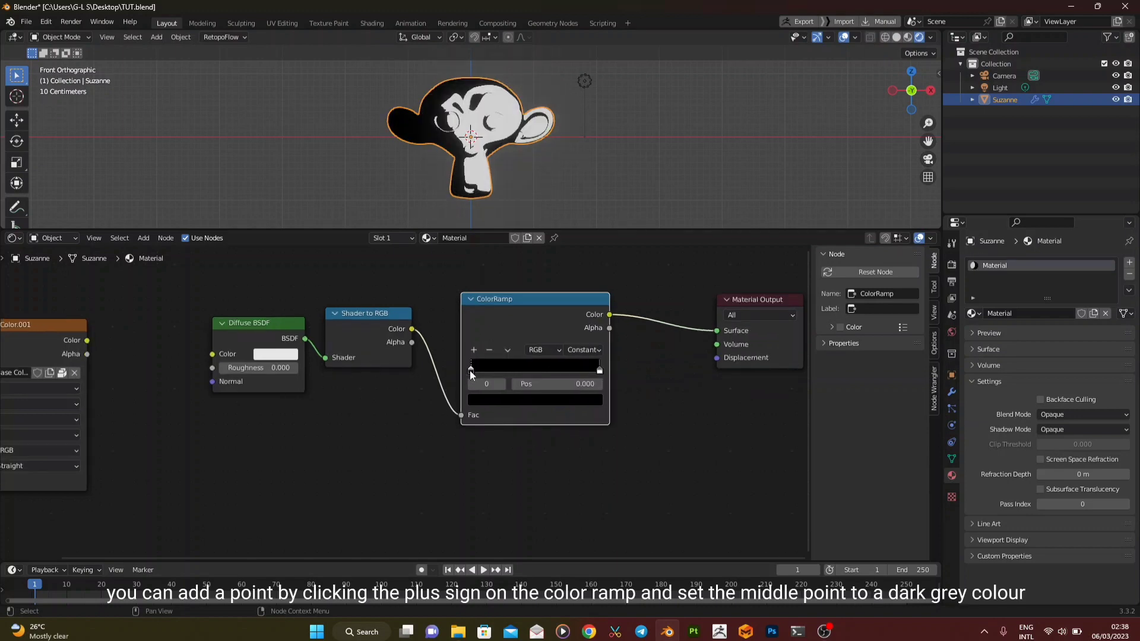
click(473, 349)
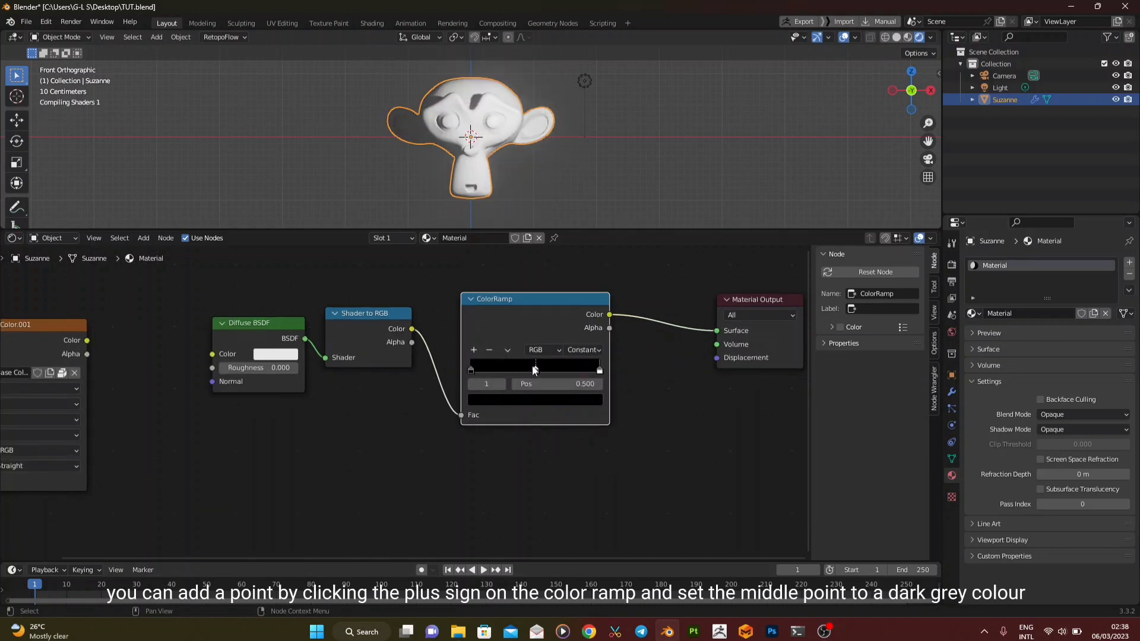
click(557, 404)
click(575, 282)
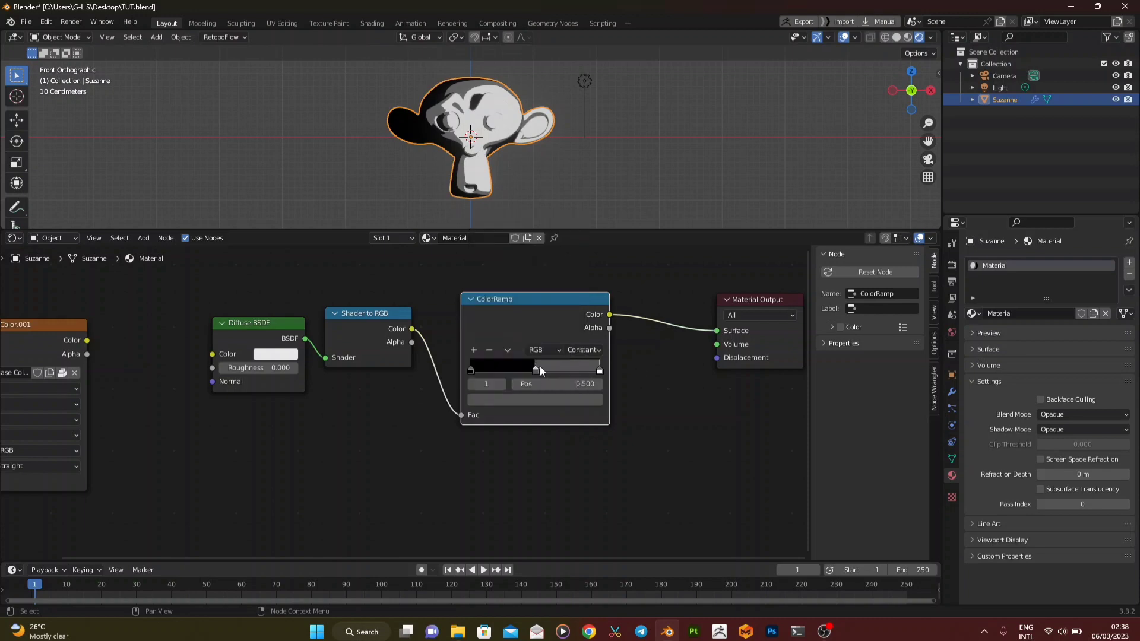
Move the ColorRamp's grey stop to about 0.24 and its white stop to roughly the middle of the ramp.
drag(535, 370, 475, 381)
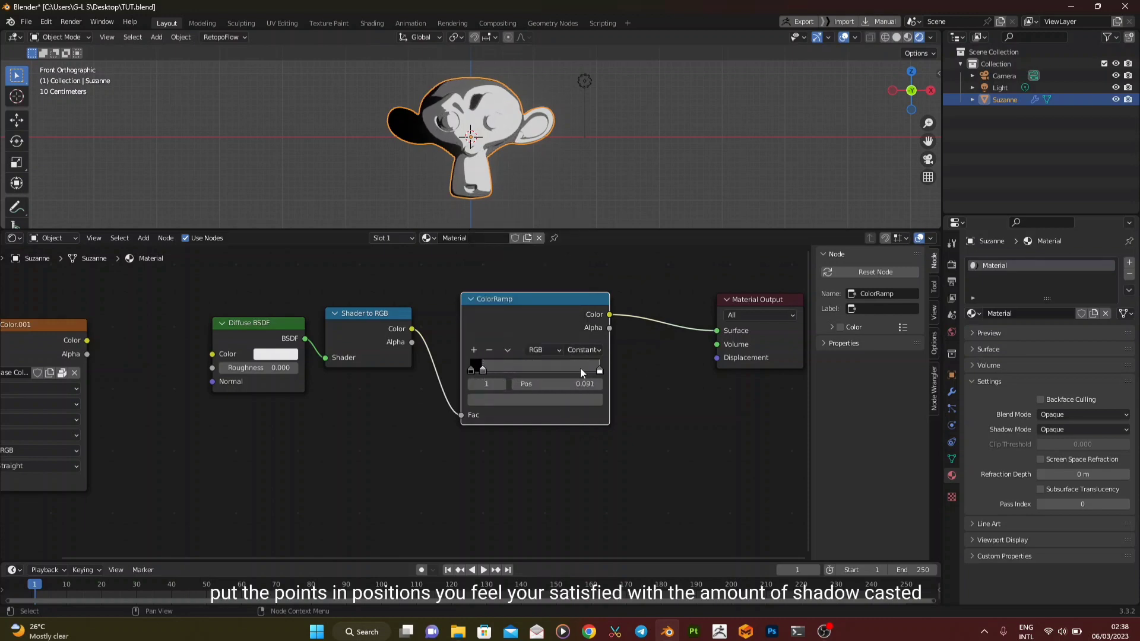
drag(599, 371, 552, 380)
scroll(507, 379, up, 2)
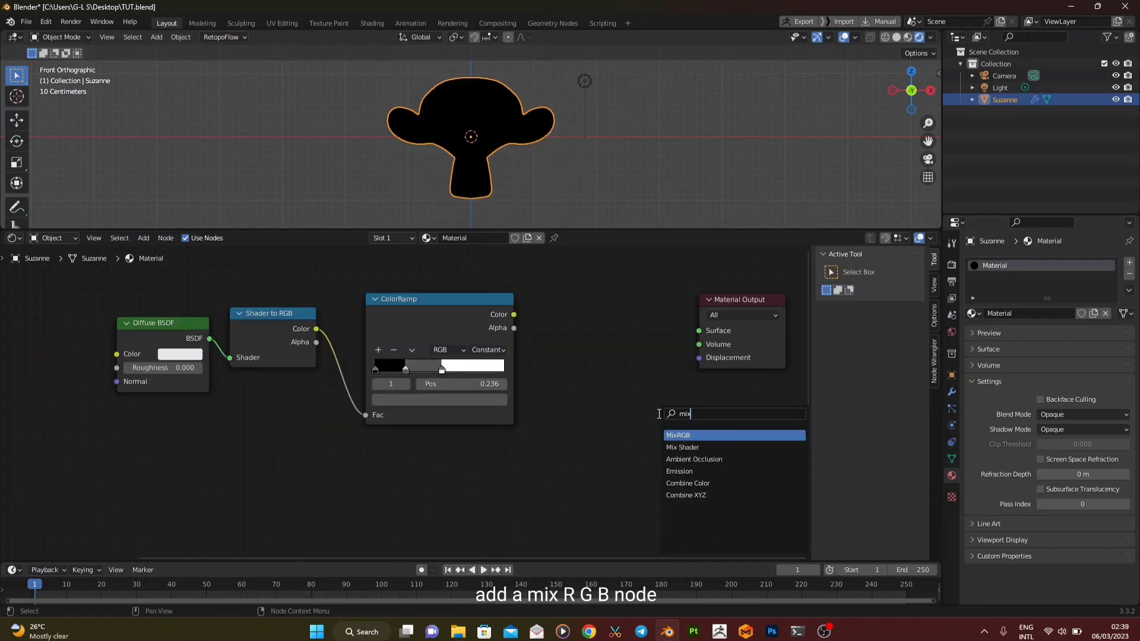
Add a MixRGB node, linking the ColorRamp's Color to Color1 and the mix output to the Material Output's Surface.
click(682, 434)
click(579, 321)
drag(514, 314, 555, 379)
drag(627, 371, 626, 370)
drag(641, 316, 698, 330)
Set the mix node's blend mode to Multiply.
scroll(607, 404, down, 1)
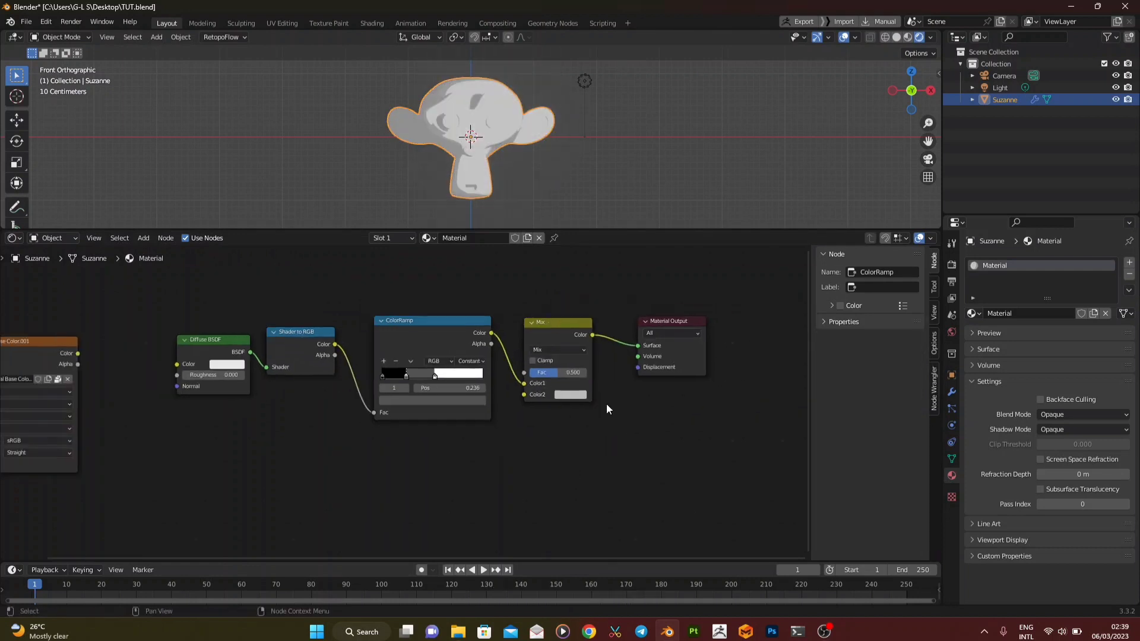
click(558, 349)
click(544, 387)
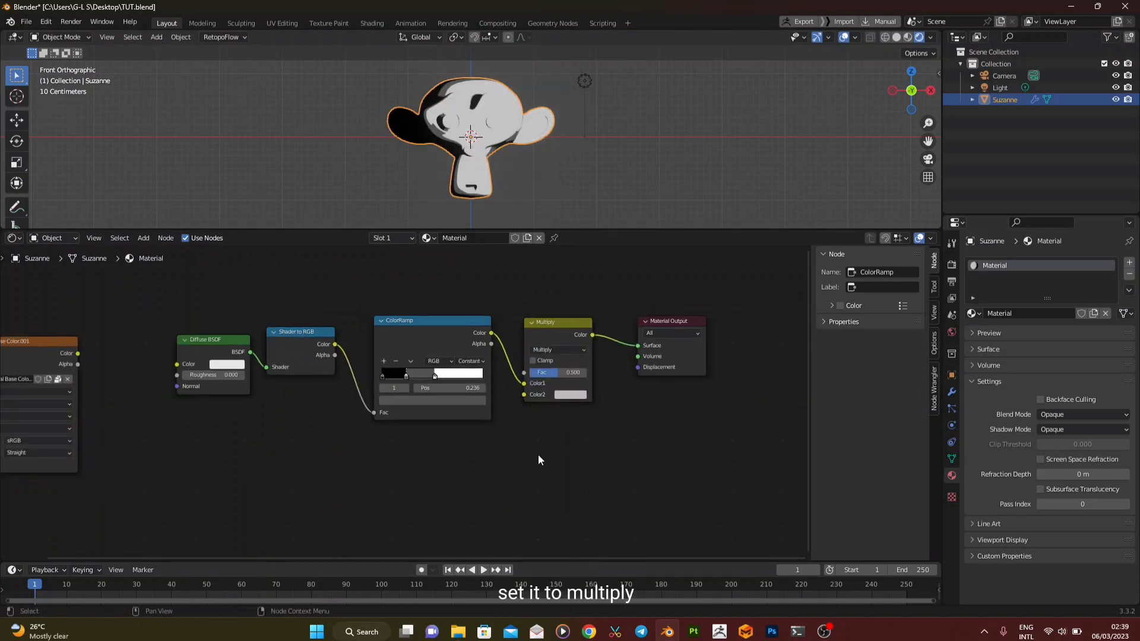
Duplicate the Diffuse BSDF and Shader to RGB nodes together and place the copies below the ColorRamp.
drag(189, 307, 314, 397)
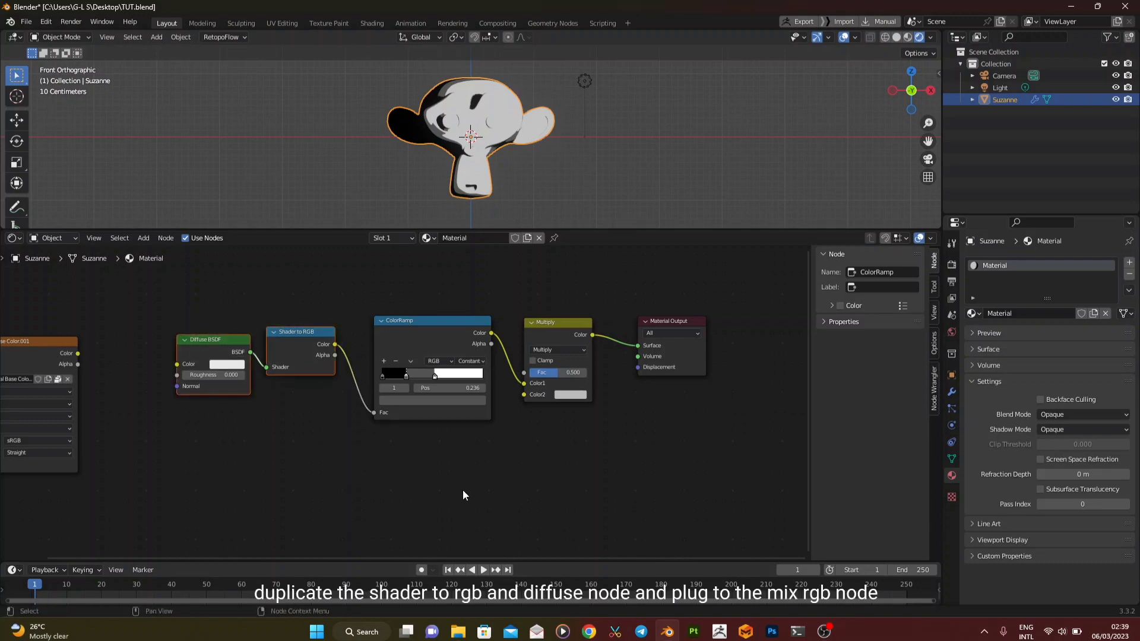
key(shift+d)
click(493, 498)
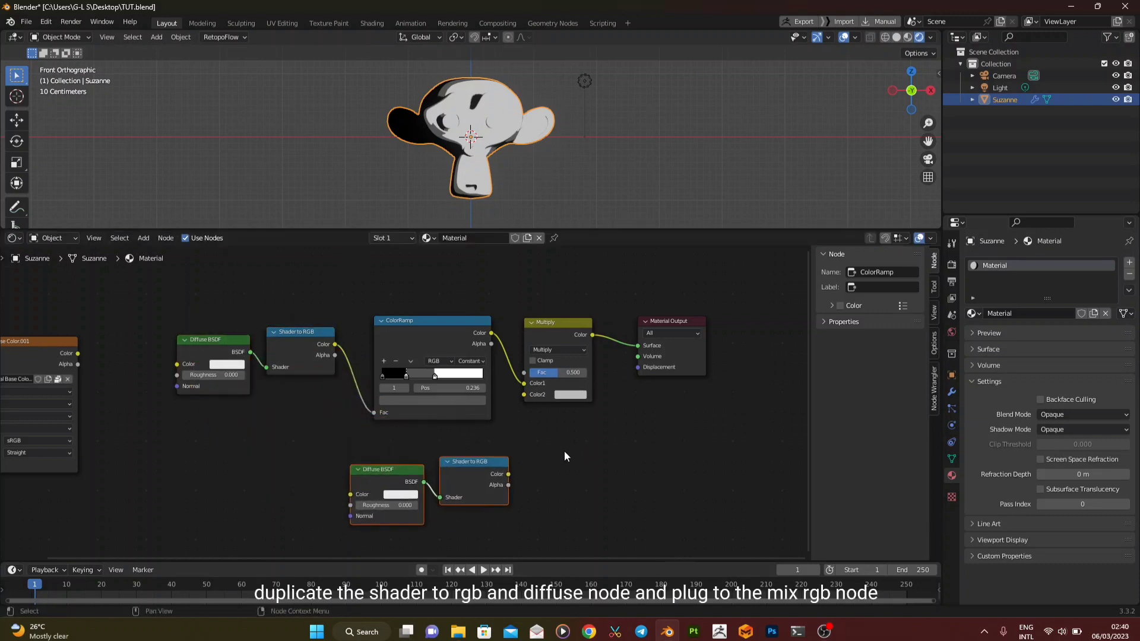
Link the copied Shader to RGB's Color to the Multiply node's Color2 and the base color texture to the copied Diffuse BSDF's Color.
drag(508, 474, 524, 395)
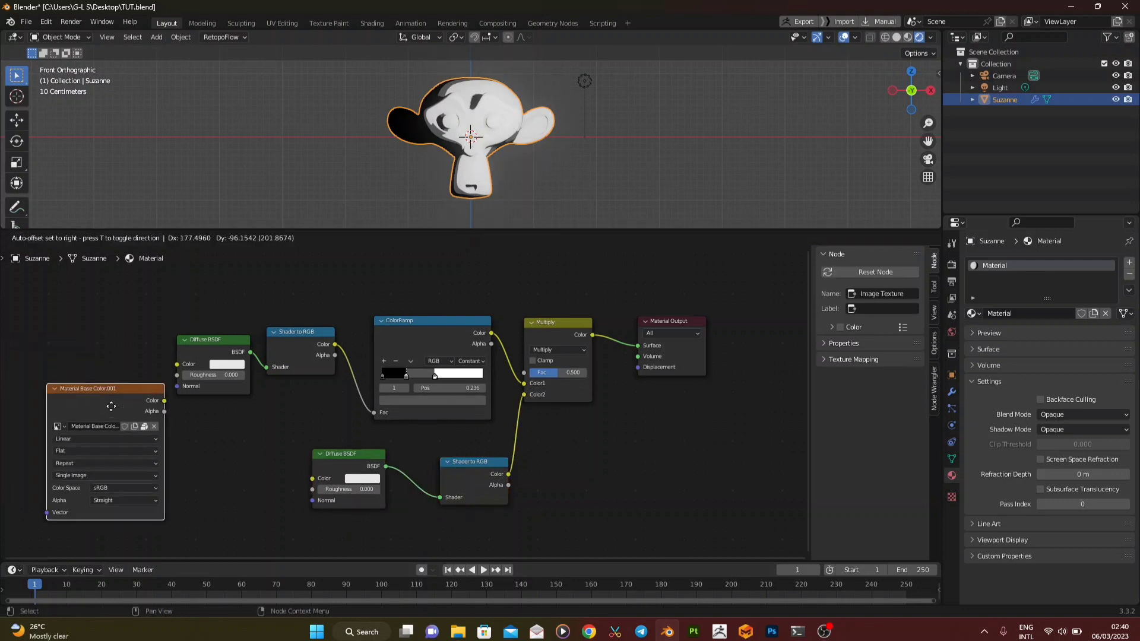
drag(111, 407, 312, 478)
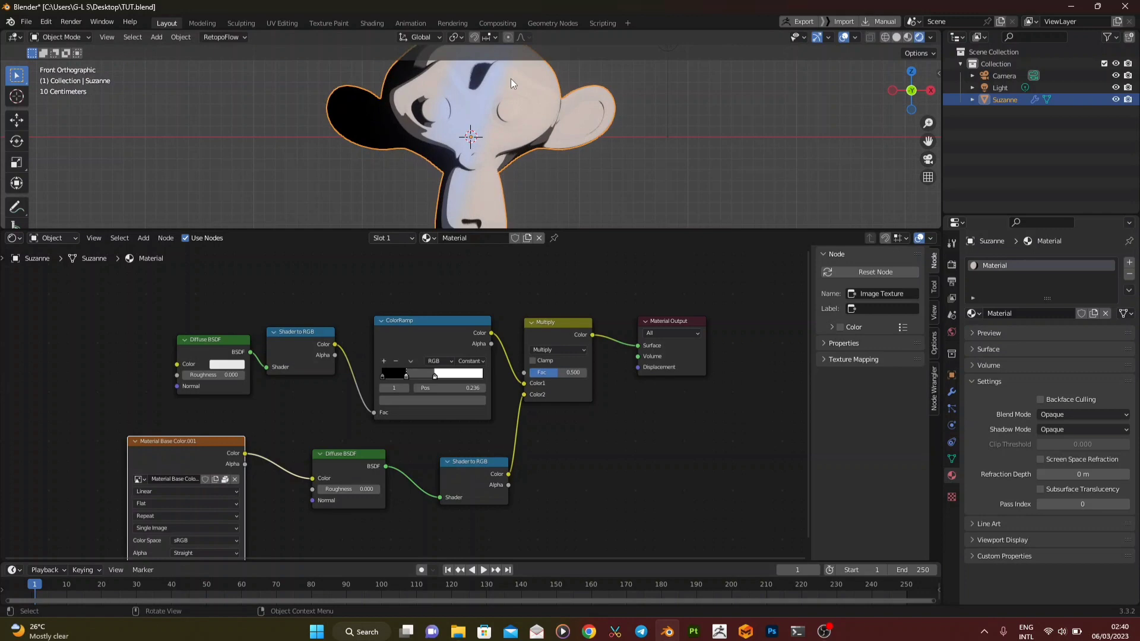
scroll(510, 78, up, 1)
Set the Multiply node's factor to 1.
drag(560, 373, 599, 373)
scroll(486, 138, up, 2)
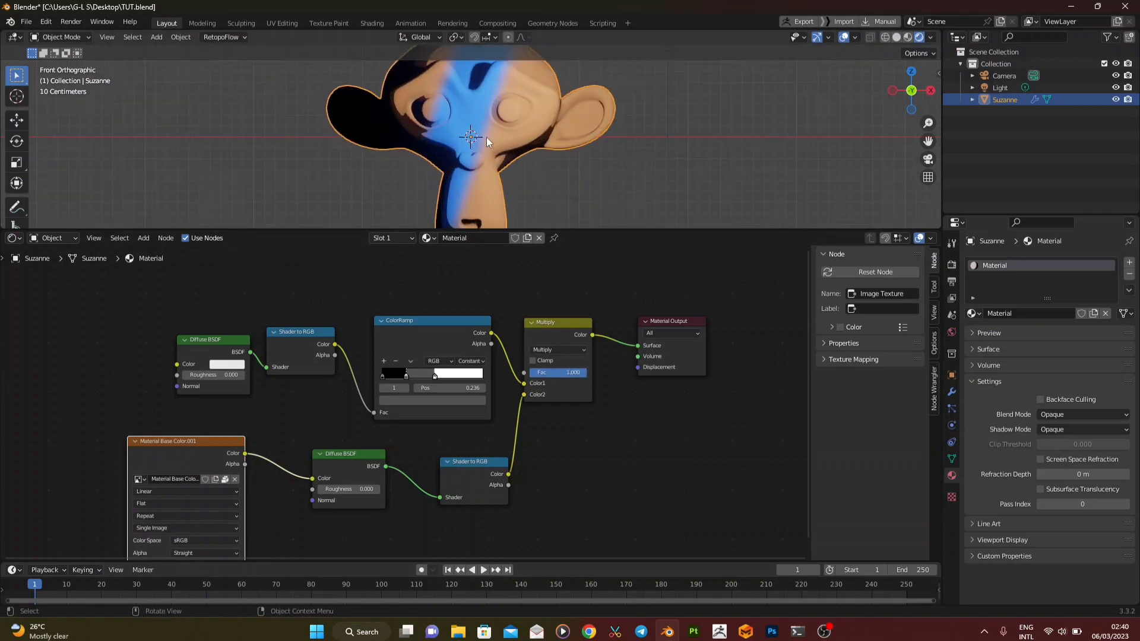
scroll(502, 115, down, 1)
Duplicate the Multiply node, insert the copy before the Material Output, and set its blend mode to Screen.
click(340, 359)
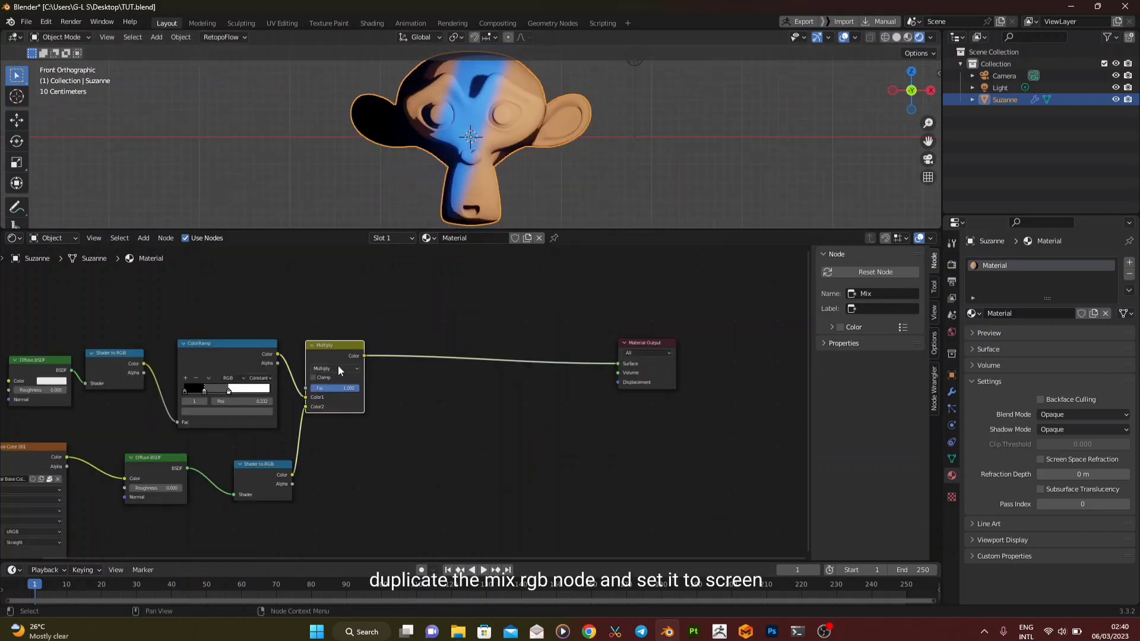
key(shift+d)
click(432, 357)
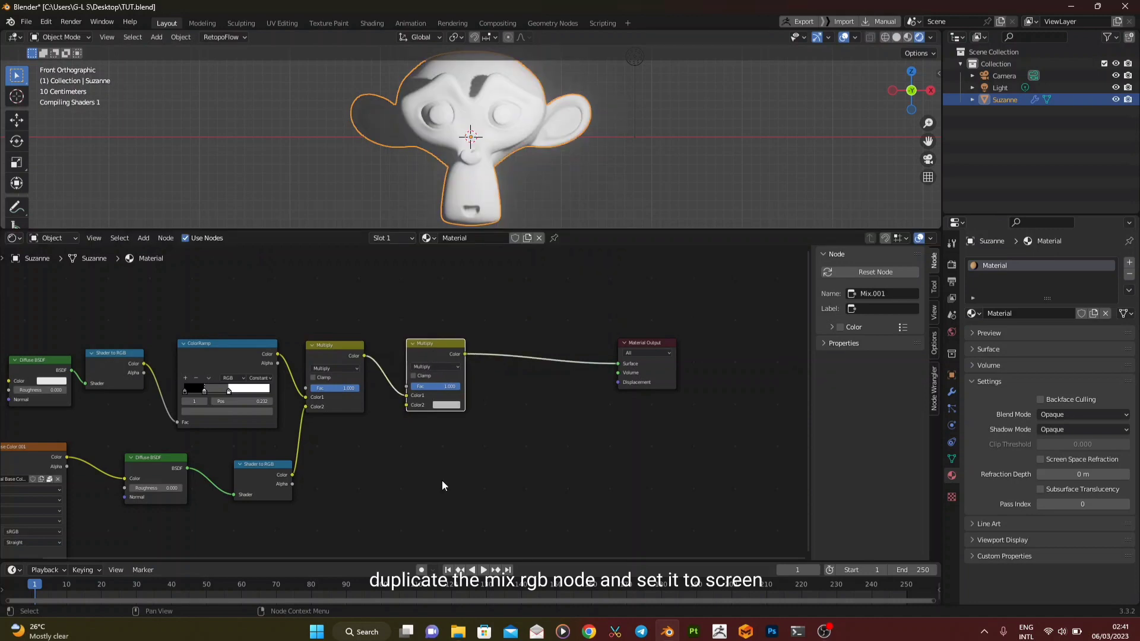
click(436, 366)
click(436, 408)
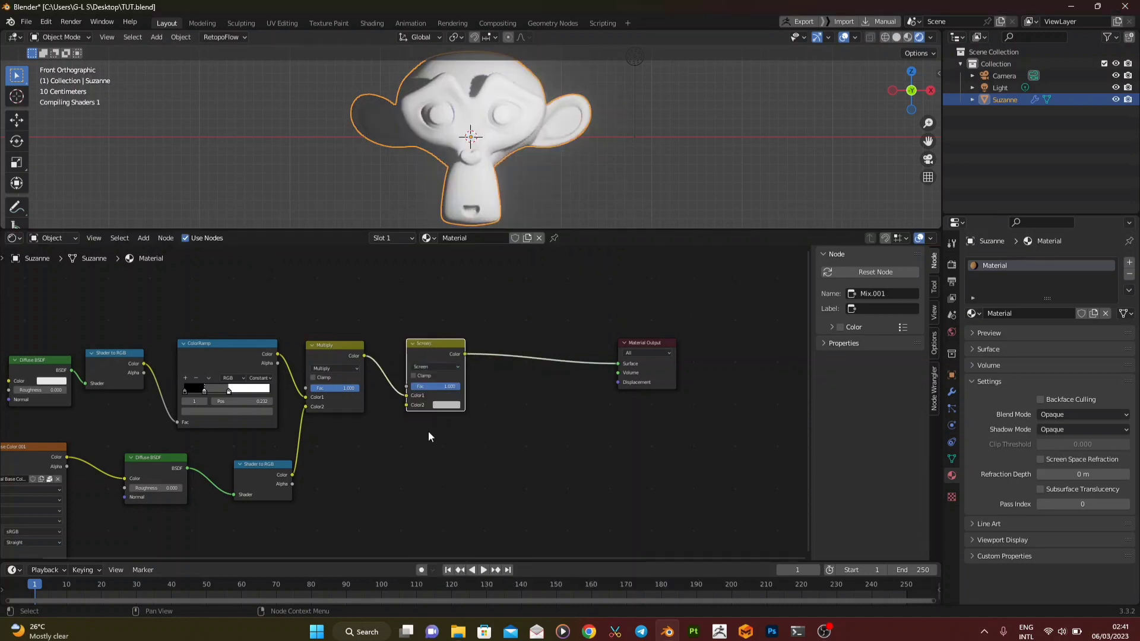
Duplicate the Diffuse BSDF, Shader to RGB and ColorRamp chain and link the copied ramp's Color to the Screen node's Color2.
key(Home)
key(shift+d)
click(447, 523)
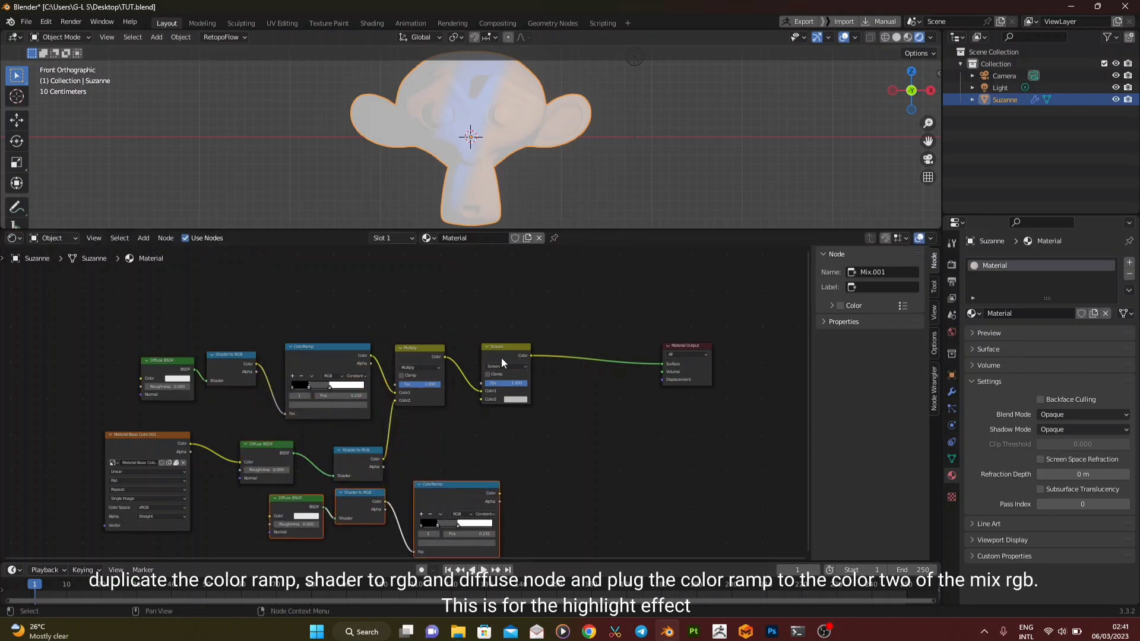
scroll(496, 484, down, 2)
middle_drag(487, 440, 481, 375)
mouse_move(478, 412)
mouse_down()
mouse_move(459, 429)
mouse_move(450, 414)
mouse_move(467, 333)
mouse_up()
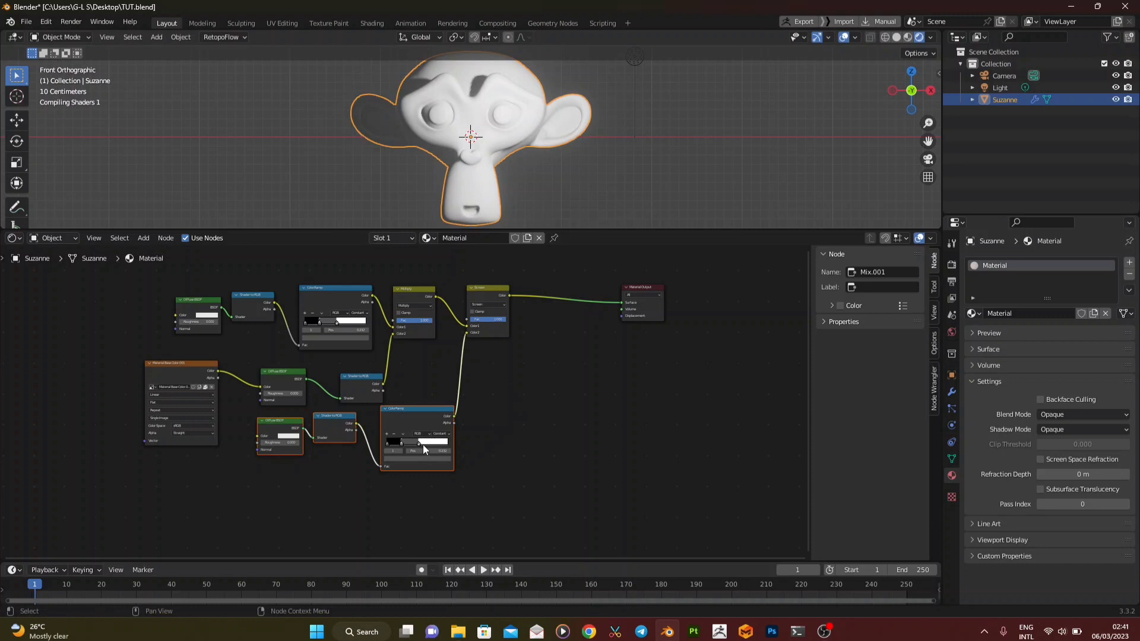
Delete the grey middle stop from the duplicated ColorRamp.
scroll(420, 447, up, 3)
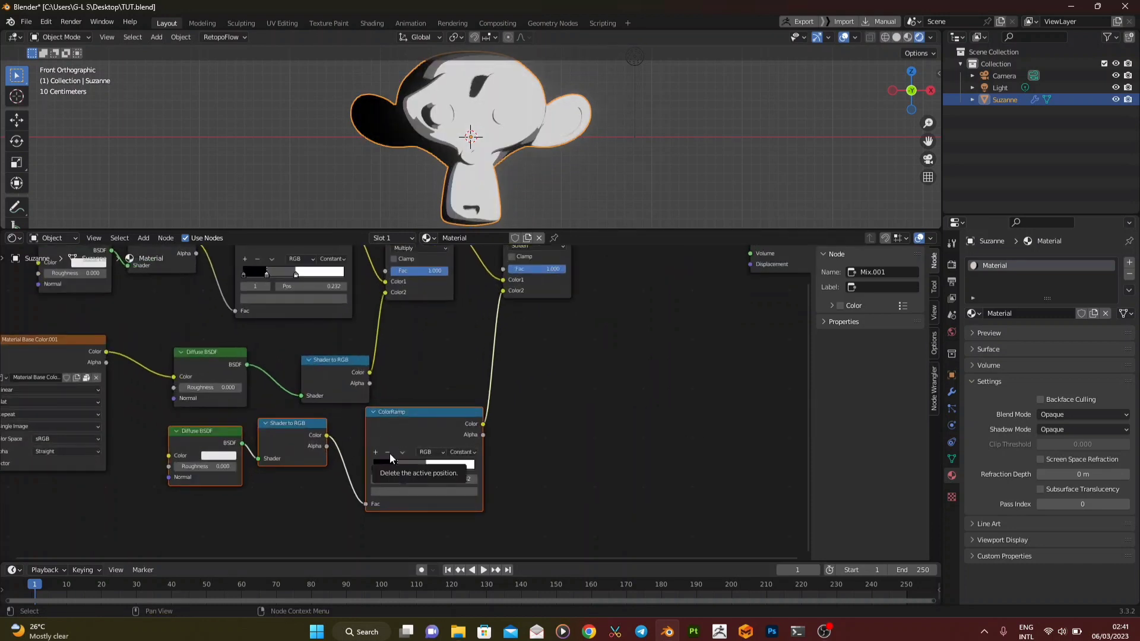
click(387, 453)
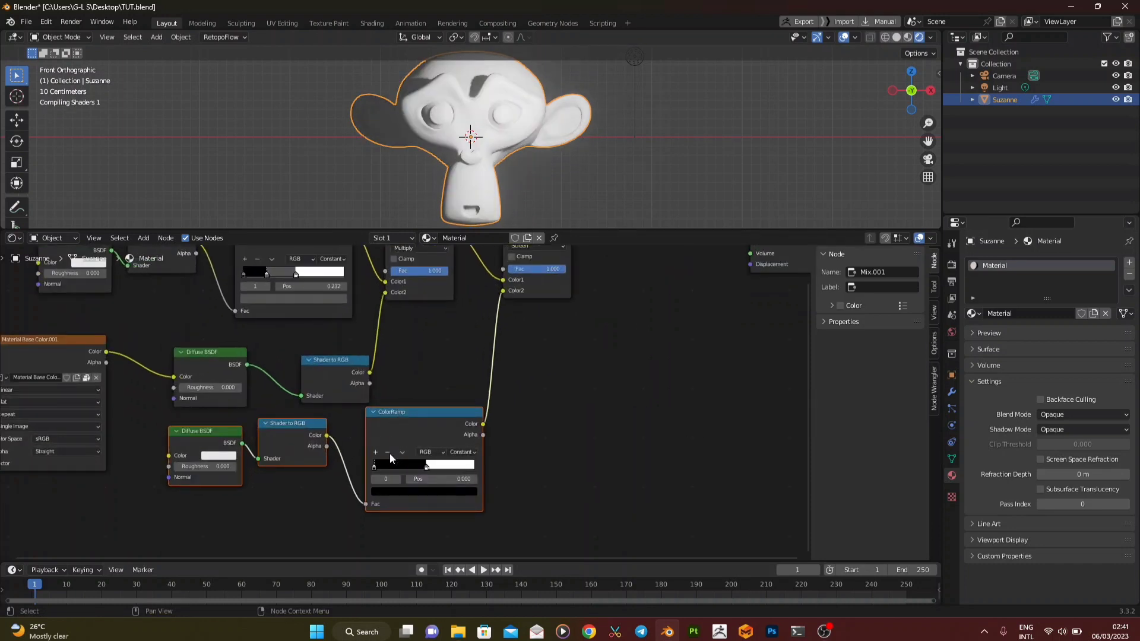
Try a blue color on the first stop of the duplicated ColorRamp.
click(426, 469)
click(469, 464)
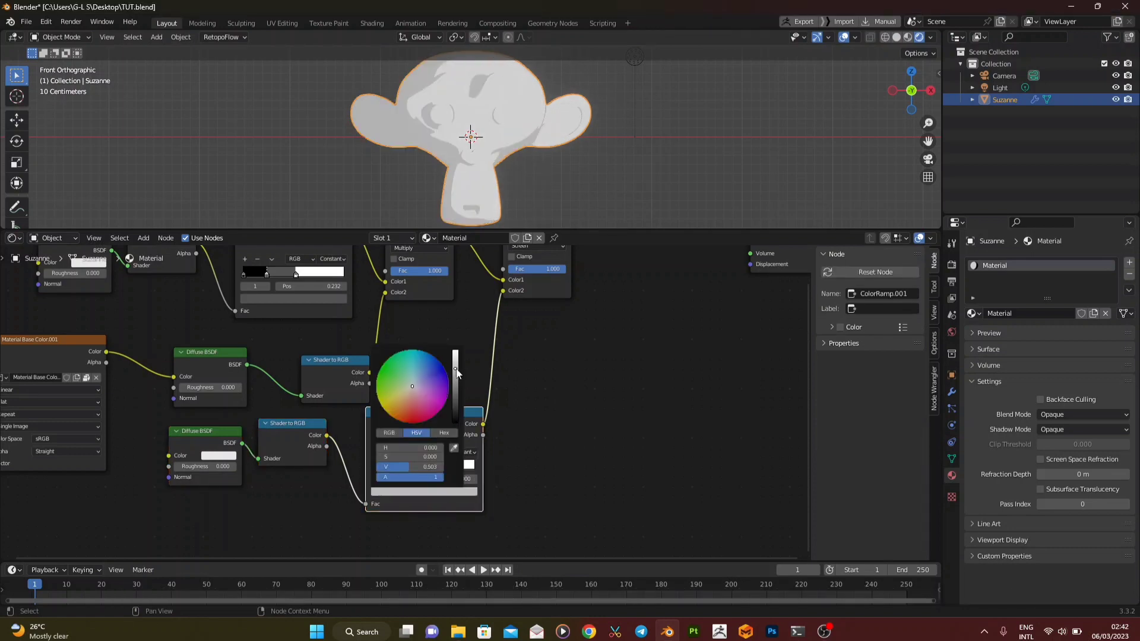
click(421, 375)
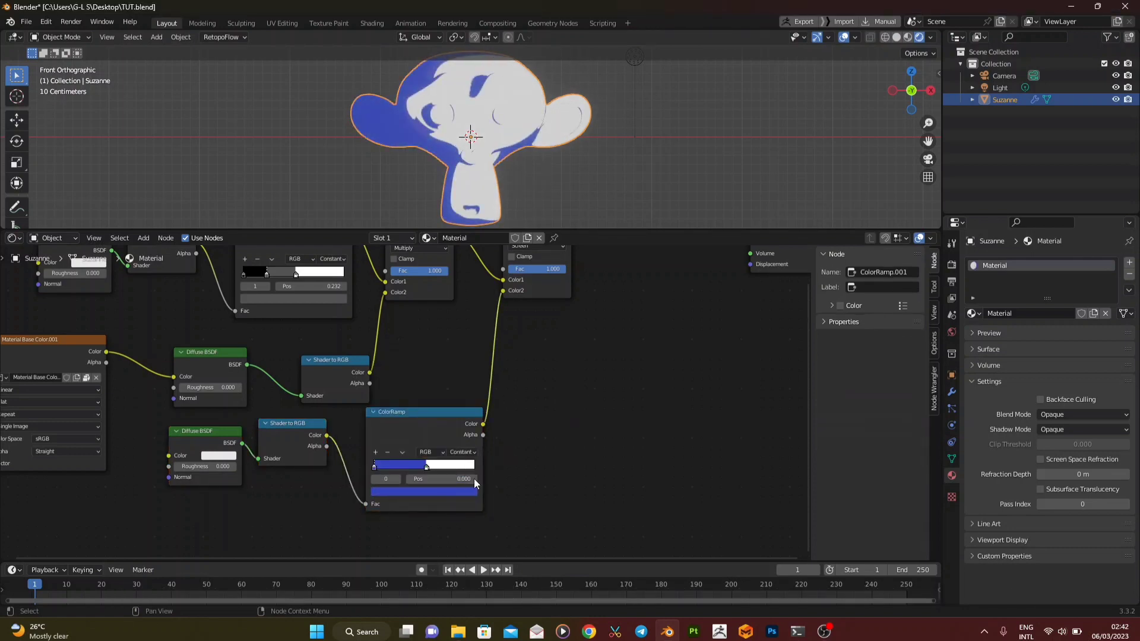
Set the roughness of the Diffuse BSDF feeding the duplicated ColorRamp to 0.5 and color that ramp's first stop black.
text(0.5)
key(Return)
click(393, 492)
click(455, 421)
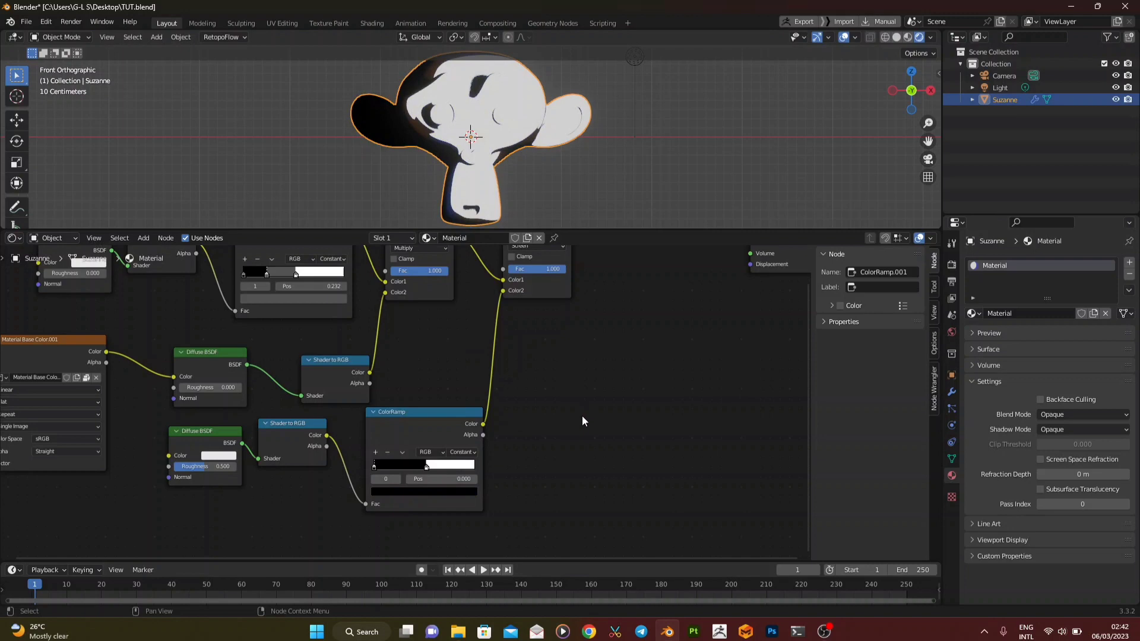
Move the duplicated ColorRamp's white stop to position 1 and color it light blue-violet.
drag(428, 466, 492, 471)
click(439, 491)
click(431, 374)
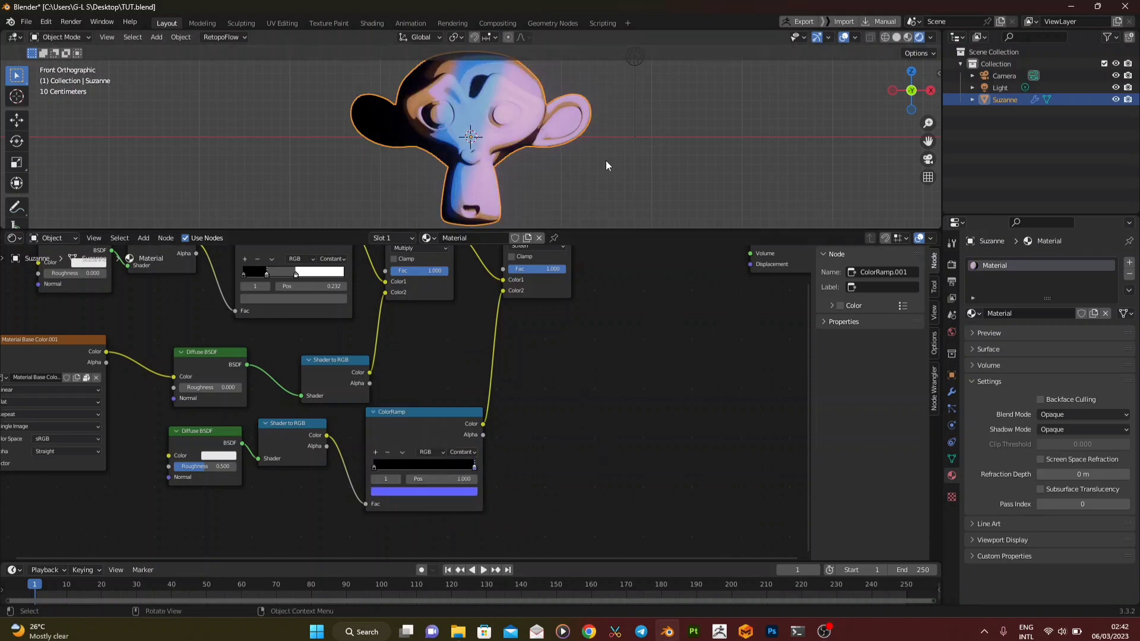
Set the Screen node's factor to 0.1.
key(Home)
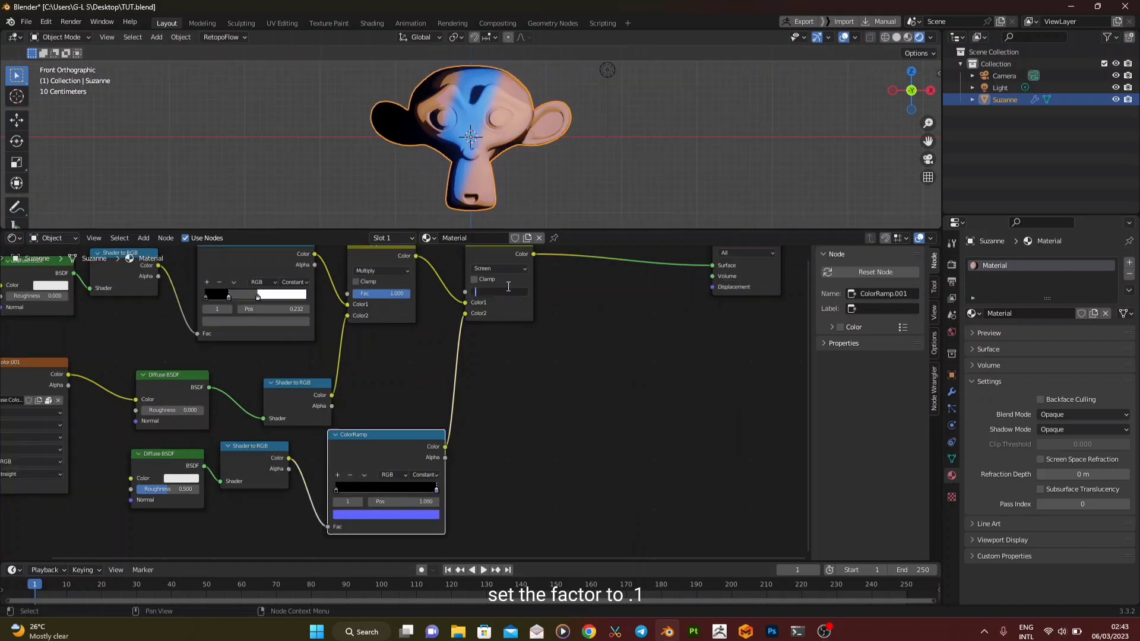
key(Return)
scroll(540, 146, up, 2)
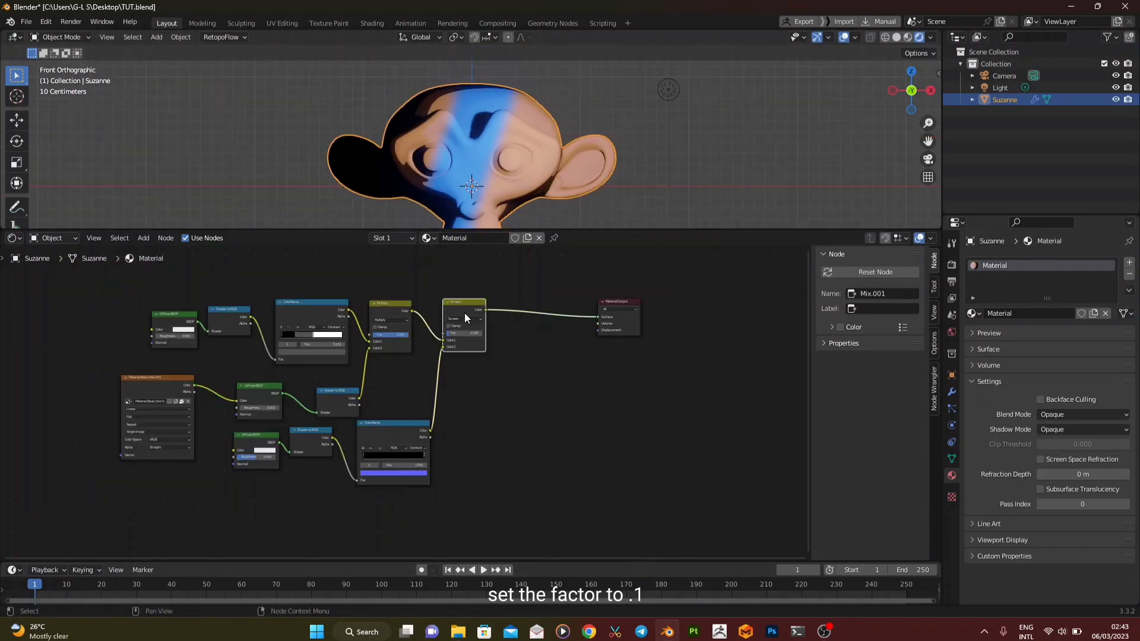
Duplicate the Screen node and insert the copy between it and the Material Output.
key(shift+d)
click(542, 315)
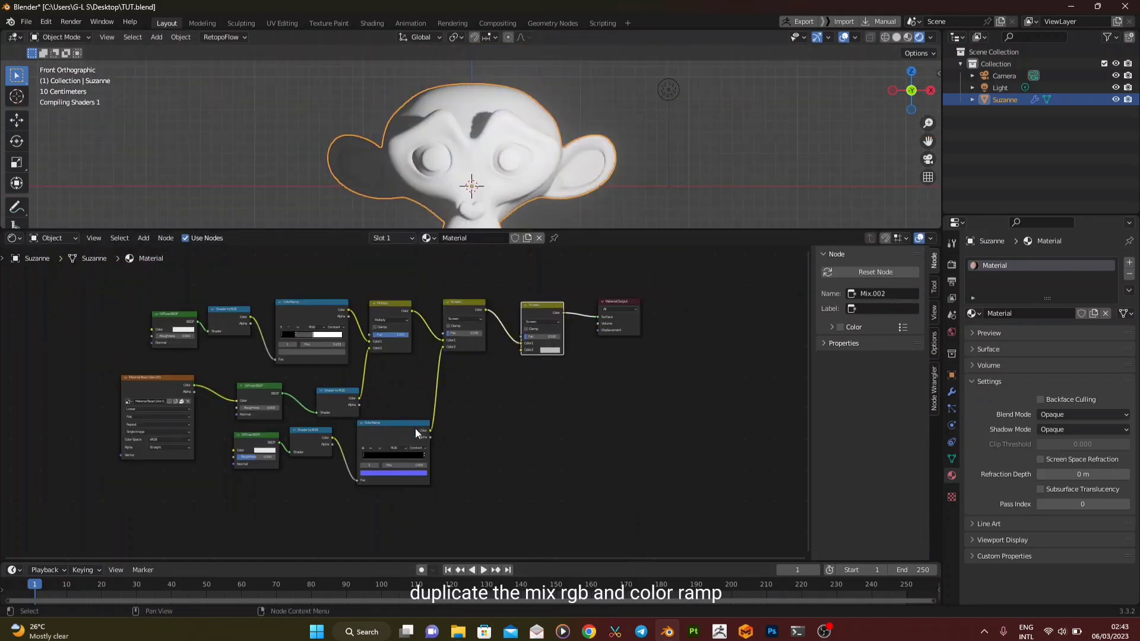
Duplicate the blue-violet ColorRamp and place the copy beside the original, below the second Screen node.
click(394, 433)
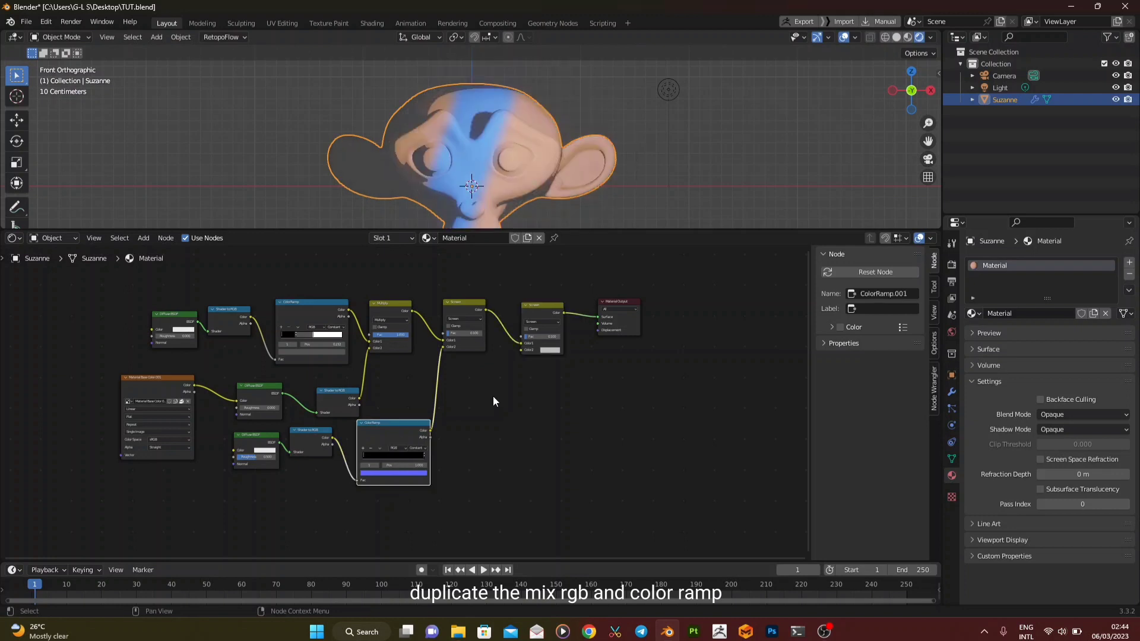
key(shift+d)
click(521, 422)
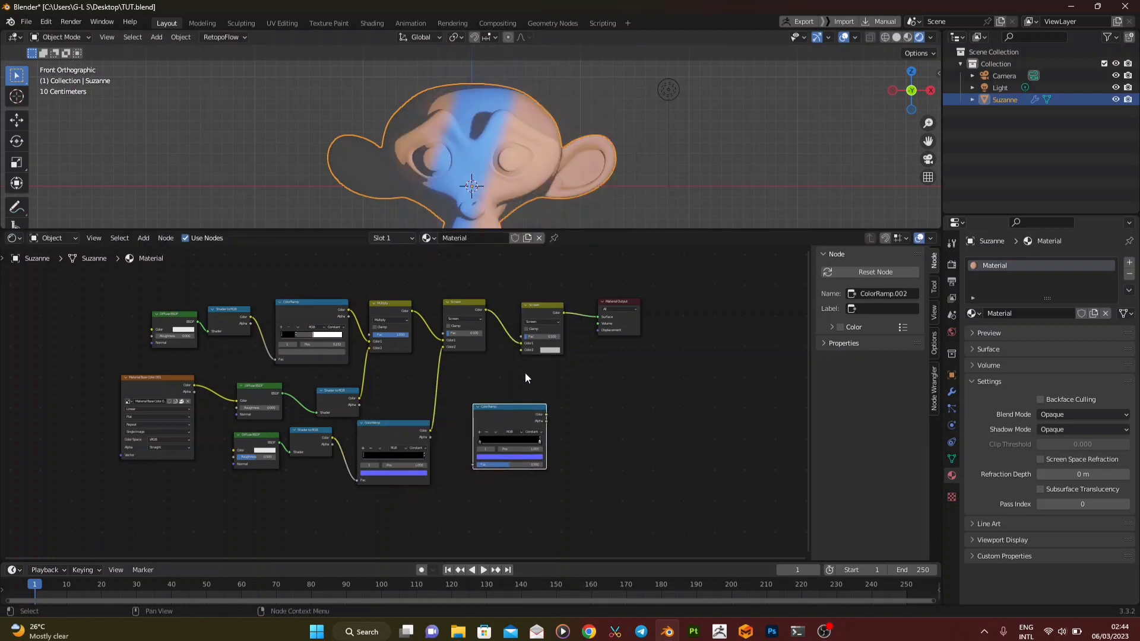
Shift the second Screen node and the Material Output further along, and reposition the new ColorRamp in the freed space.
scroll(561, 291, down, 1)
drag(512, 288, 588, 329)
key(g)
click(669, 328)
scroll(515, 380, up, 1)
click(503, 415)
drag(504, 419, 526, 404)
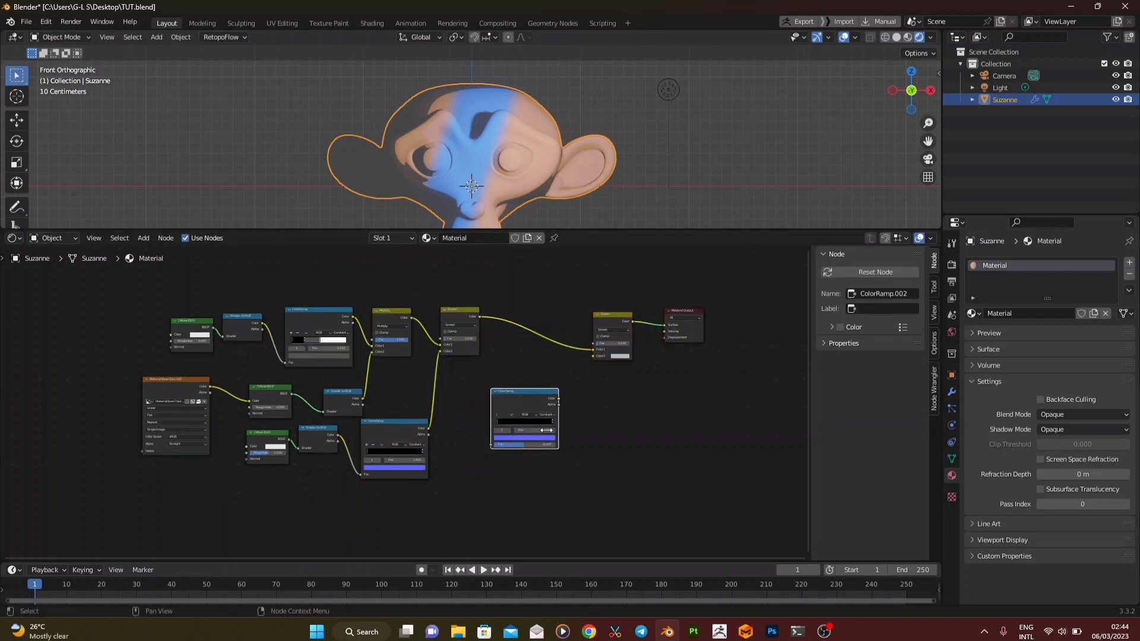
Add a Fresnel node and wire it through the new ColorRamp into Color2 of the second Screen node.
key(shift+a)
text(FER)
key(Return)
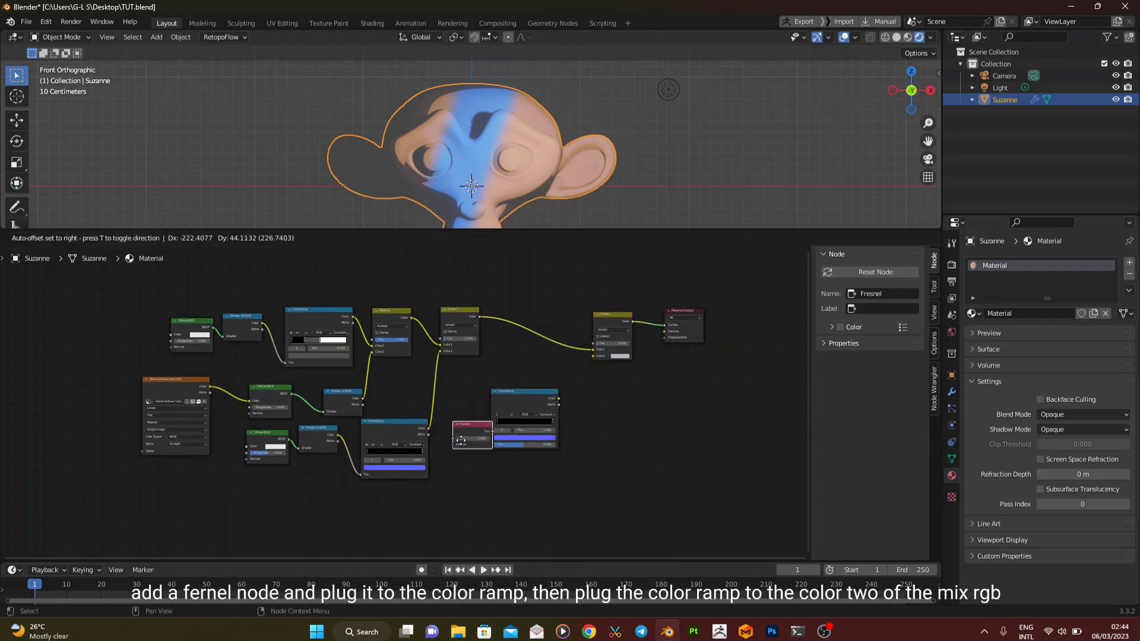
click(484, 442)
scroll(485, 443, up, 1)
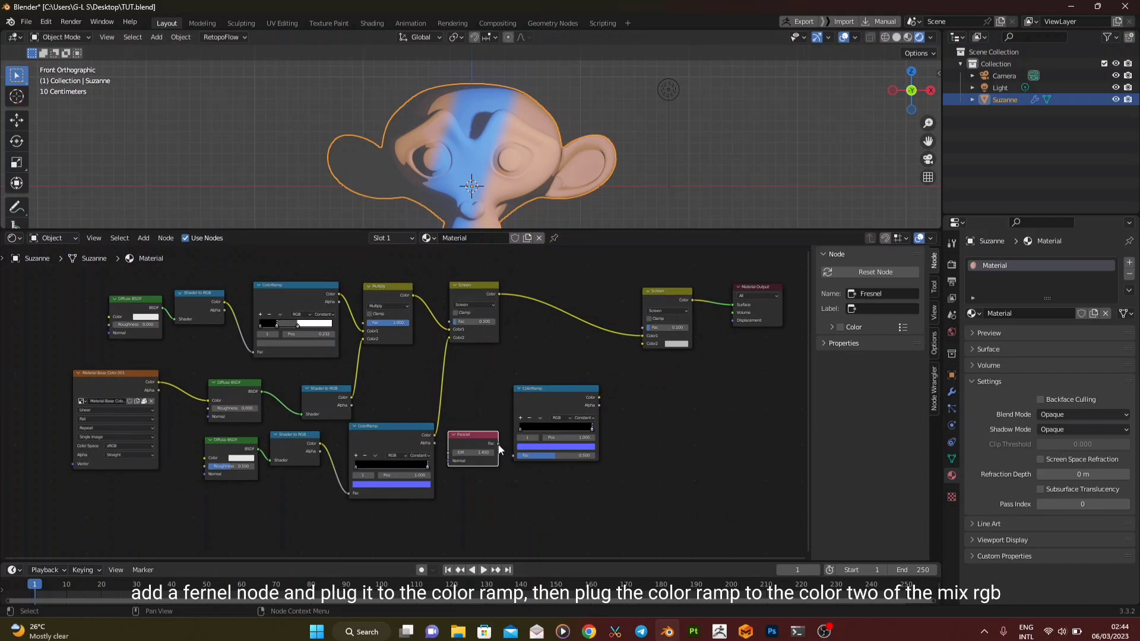
drag(499, 443, 514, 456)
mouse_move(599, 397)
mouse_down()
mouse_move(640, 364)
mouse_move(641, 343)
mouse_up()
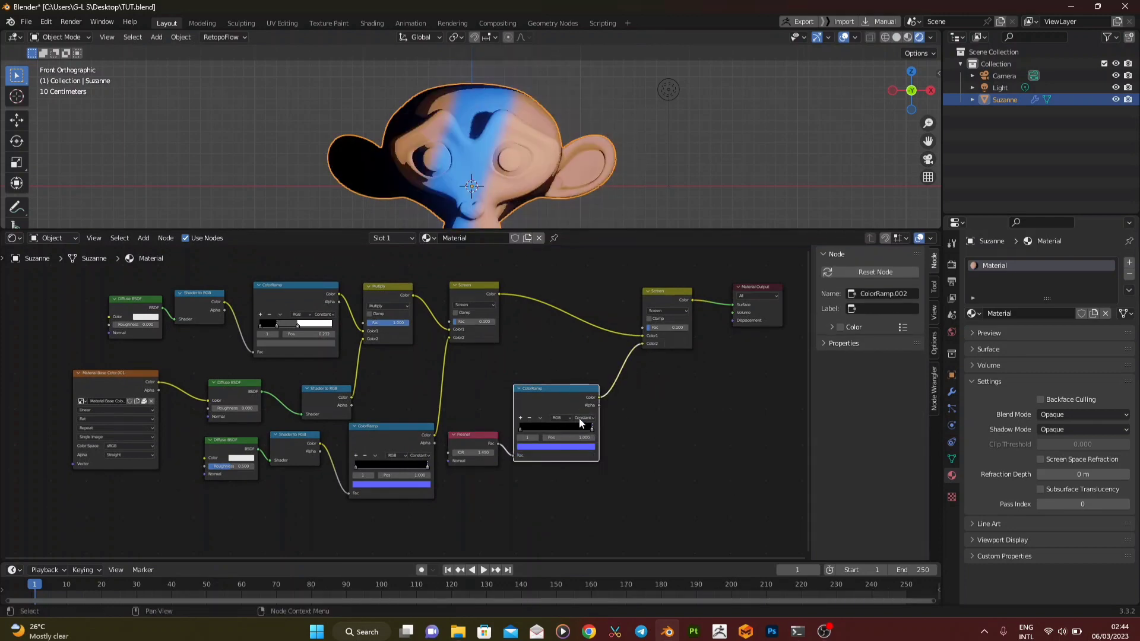
Color the Fresnel ramp's blue-violet stop pale lavender and move it to about the middle of the gradient.
click(572, 448)
drag(561, 422, 526, 422)
click(564, 431)
Set the blend mode of the last Screen node to Add and check the effect in front view.
click(663, 310)
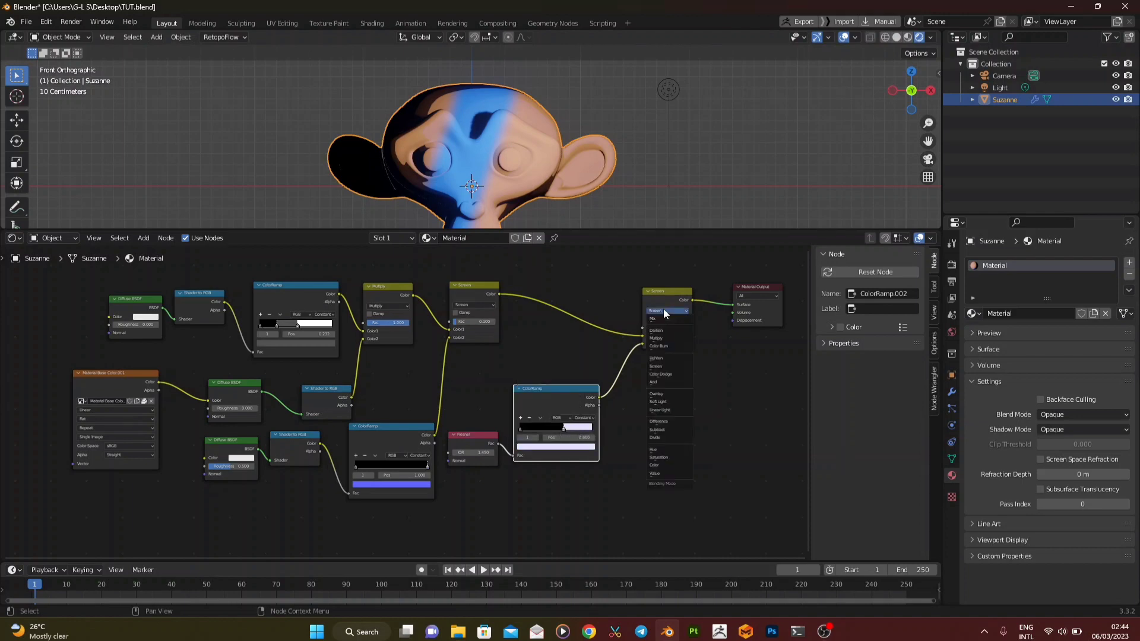
click(667, 381)
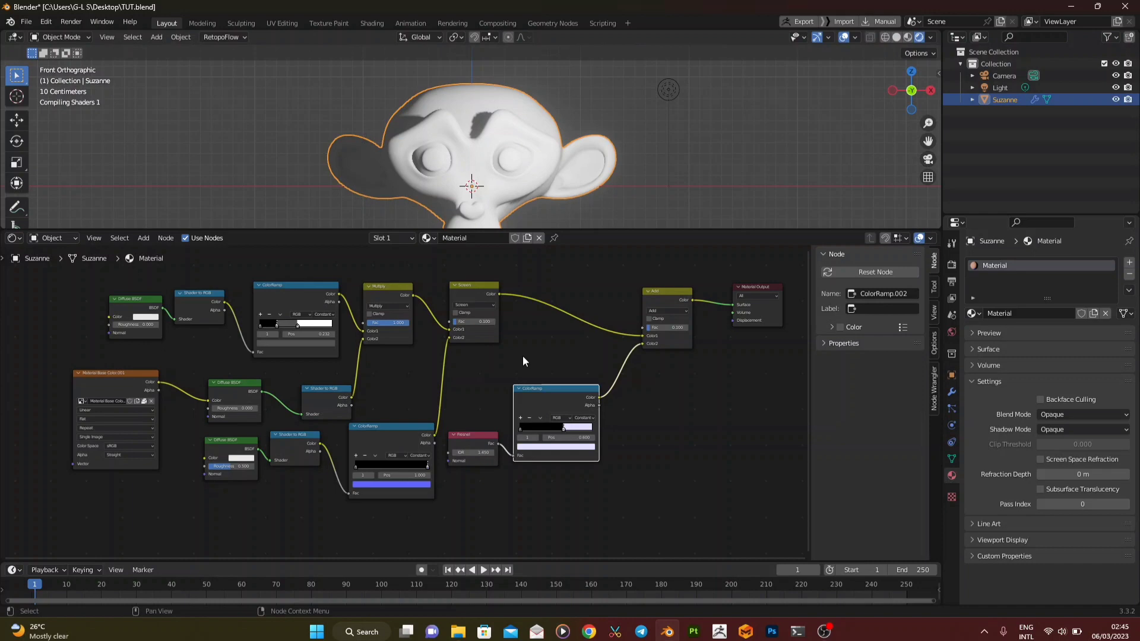
scroll(437, 121, up, 3)
middle_drag(424, 119, 429, 127)
key(KP_1)
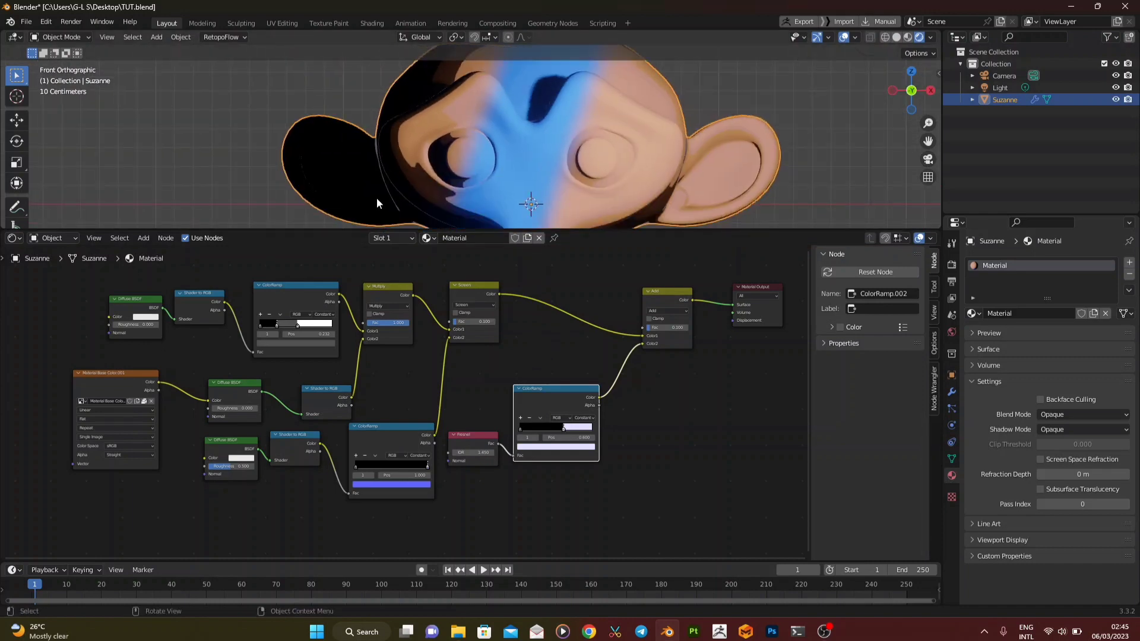
Move the Fresnel ramp's pale stop to position 0.468 and check the rim light from an angle and the front.
mouse_move(563, 427)
mouse_down()
mouse_move(536, 435)
mouse_move(555, 430)
mouse_up()
middle_drag(487, 149, 465, 177)
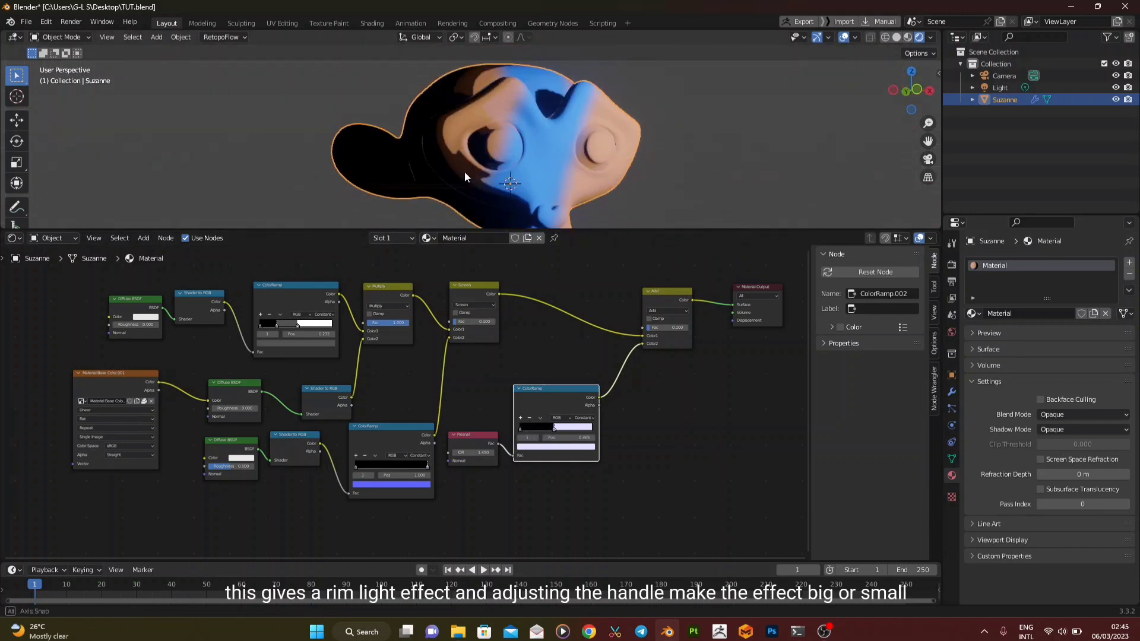
click(917, 90)
Color the Fresnel ramp's second stop magenta, trying green first.
click(538, 447)
click(536, 359)
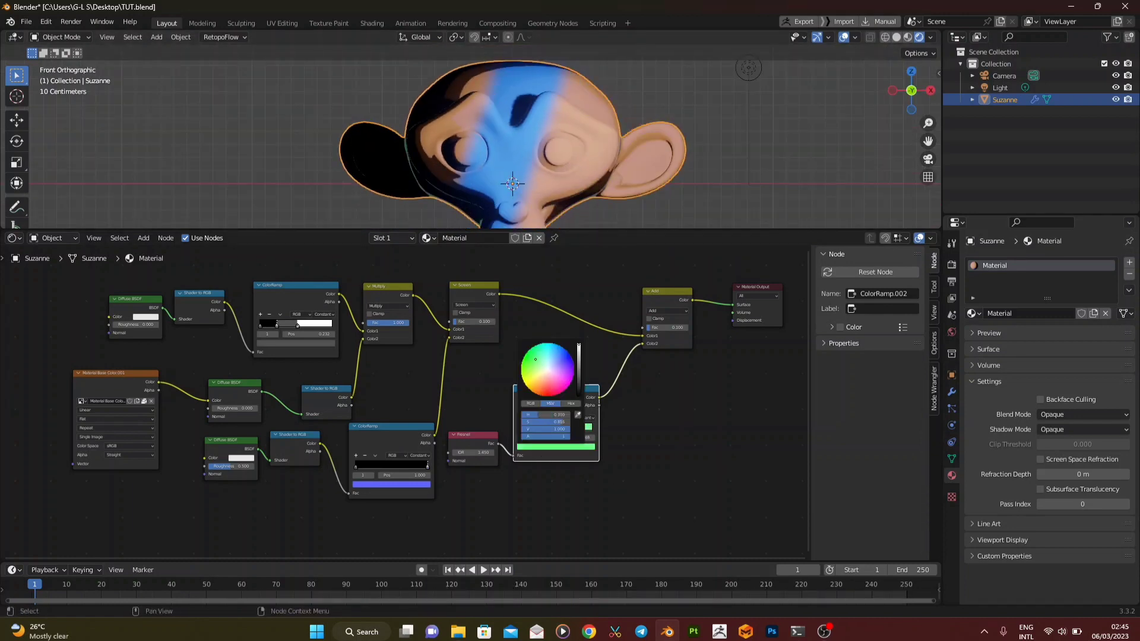
mouse_move(535, 360)
mouse_down()
mouse_move(553, 396)
mouse_move(546, 386)
mouse_move(564, 354)
mouse_up()
click(553, 447)
scroll(561, 159, down, 2)
middle_drag(562, 158, 588, 158)
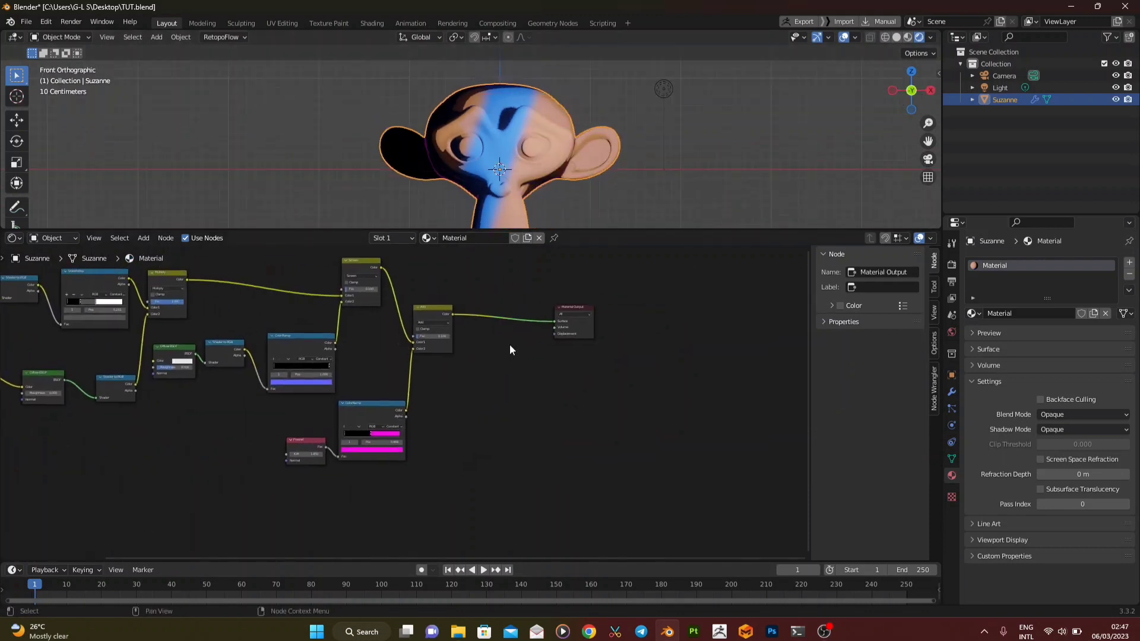
Move the Material Output node well away from the Add node to make room for more nodes.
scroll(509, 350, up, 1)
drag(622, 281, 704, 395)
scroll(552, 407, down, 2)
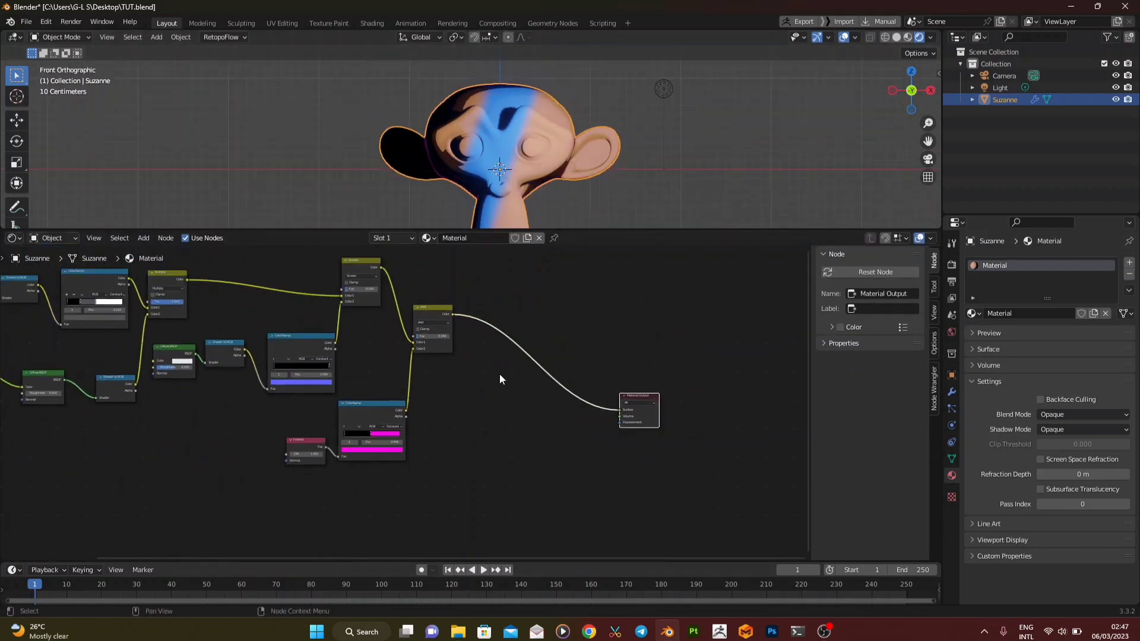
middle_drag(608, 400, 580, 354)
drag(580, 359, 643, 411)
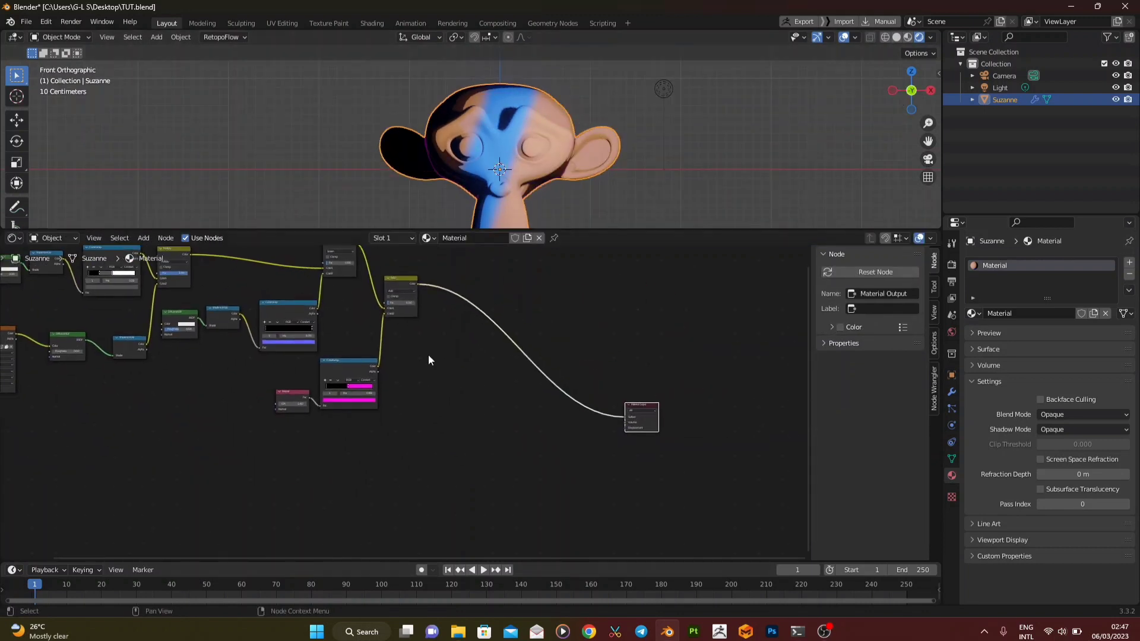
Insert a Mix Shader before the Material Output, with the Add node feeding its second shader input.
key(shift+a)
text(mix)
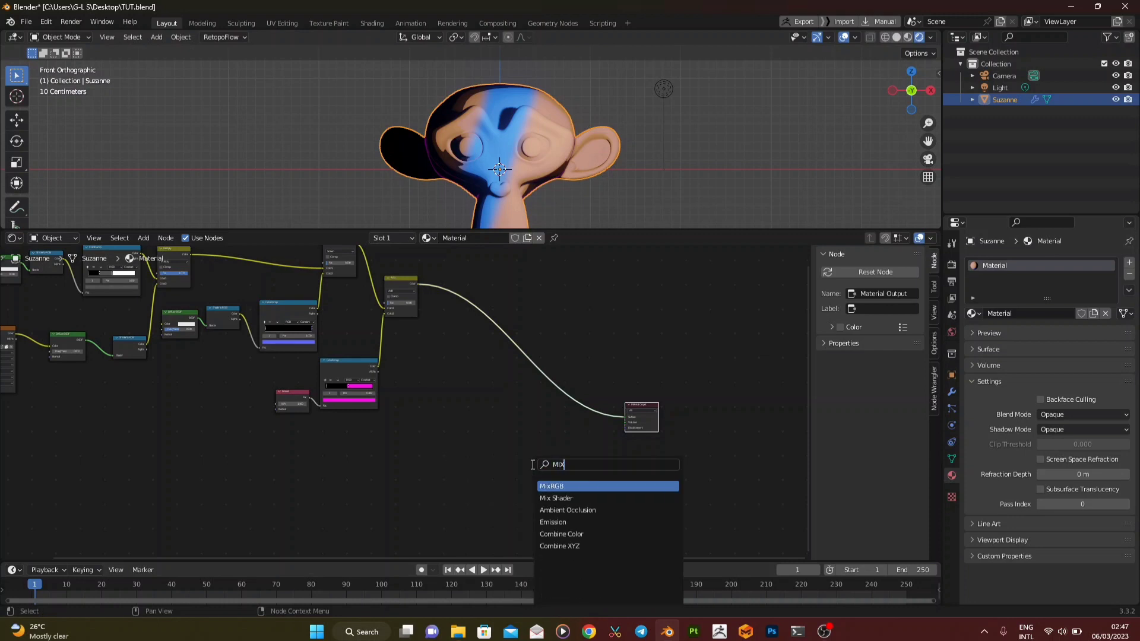
key(Return)
click(602, 407)
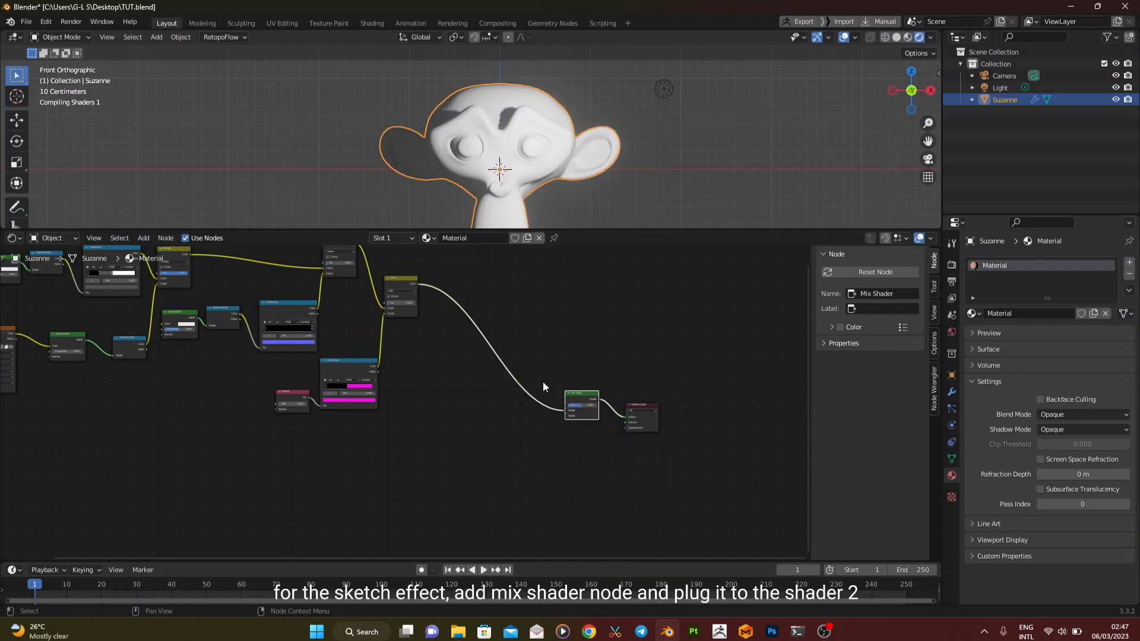
scroll(553, 448, up, 2)
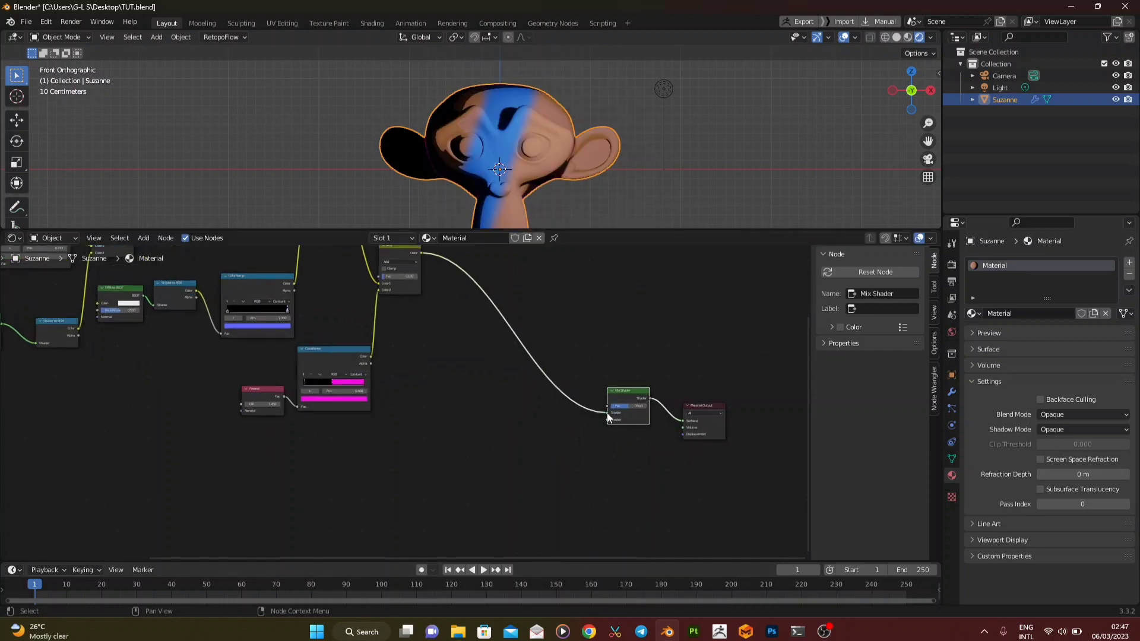
Add a MixRGB node below and before the Mix Shader.
key(shift+a)
text(mix)
key(Return)
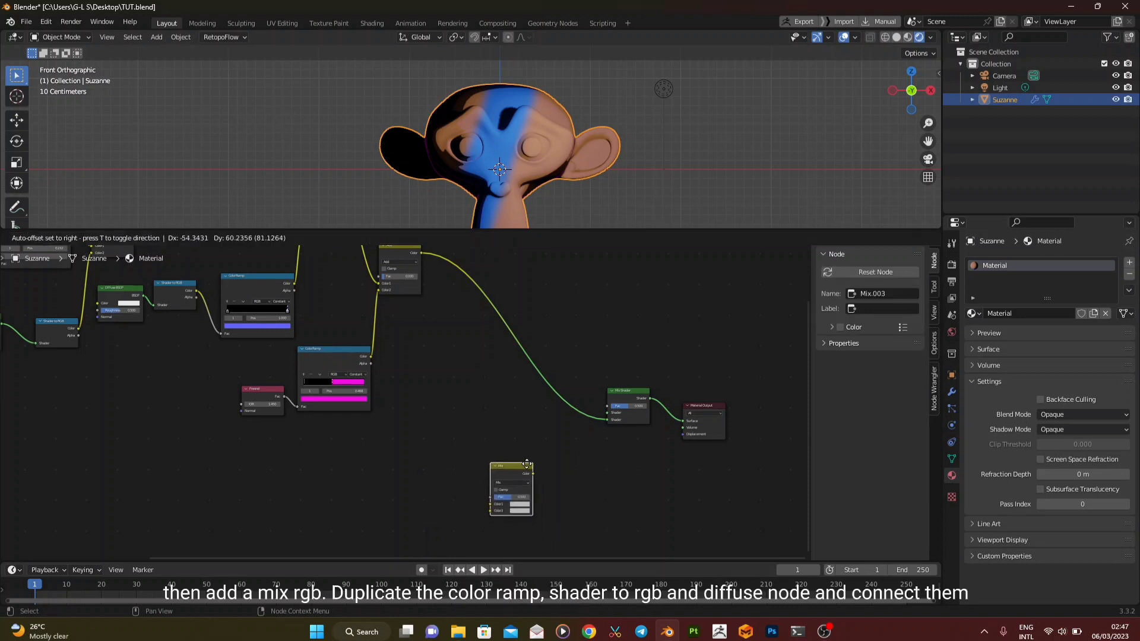
click(536, 441)
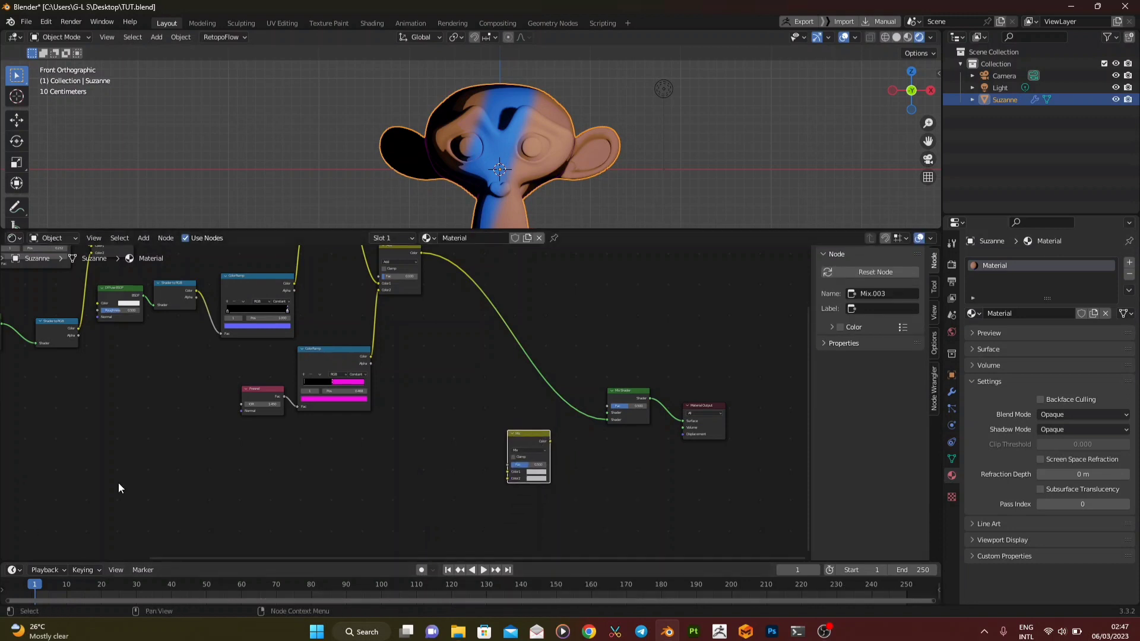
Duplicate the first Diffuse BSDF, Shader to RGB and ColorRamp chain and place the copy beside the new Mix node.
key(Home)
drag(89, 285, 442, 467)
scroll(265, 375, down, 2)
click(442, 467)
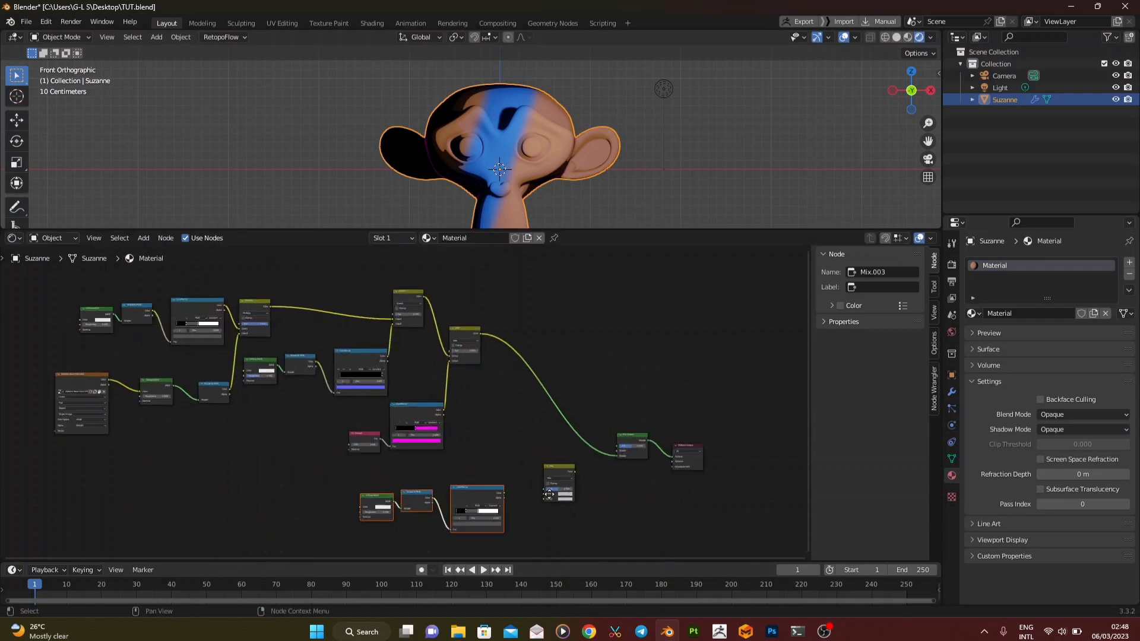
scroll(523, 475, up, 2)
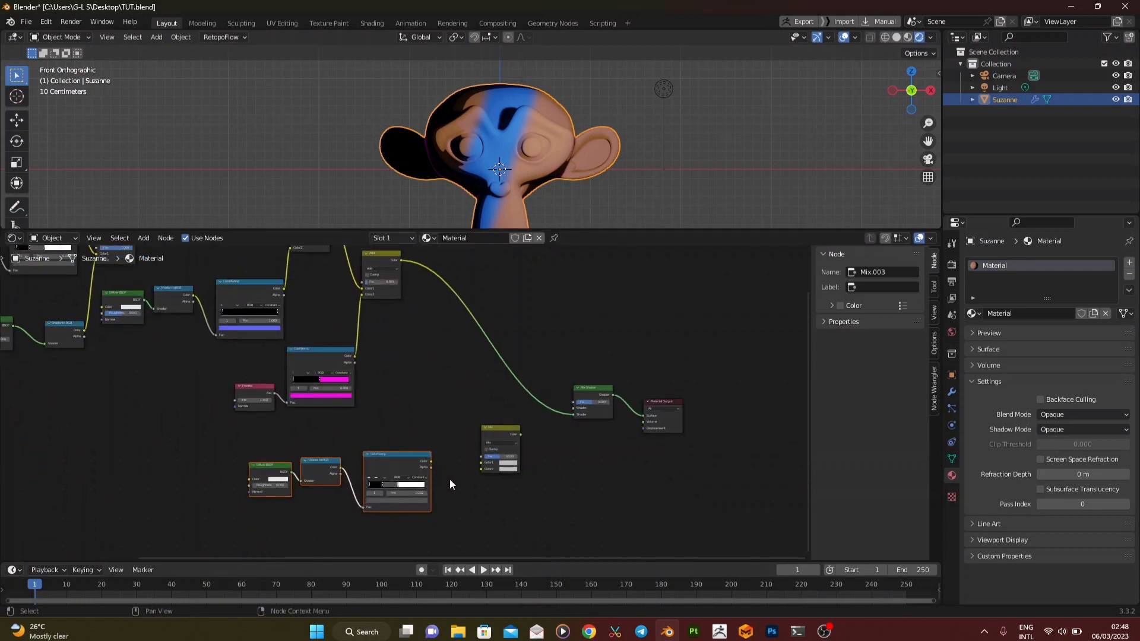
Connect the duplicated ColorRamp to Color2 of the Mix node, and the Mix node to the Mix Shader's first shader input.
drag(431, 461, 488, 471)
click(543, 429)
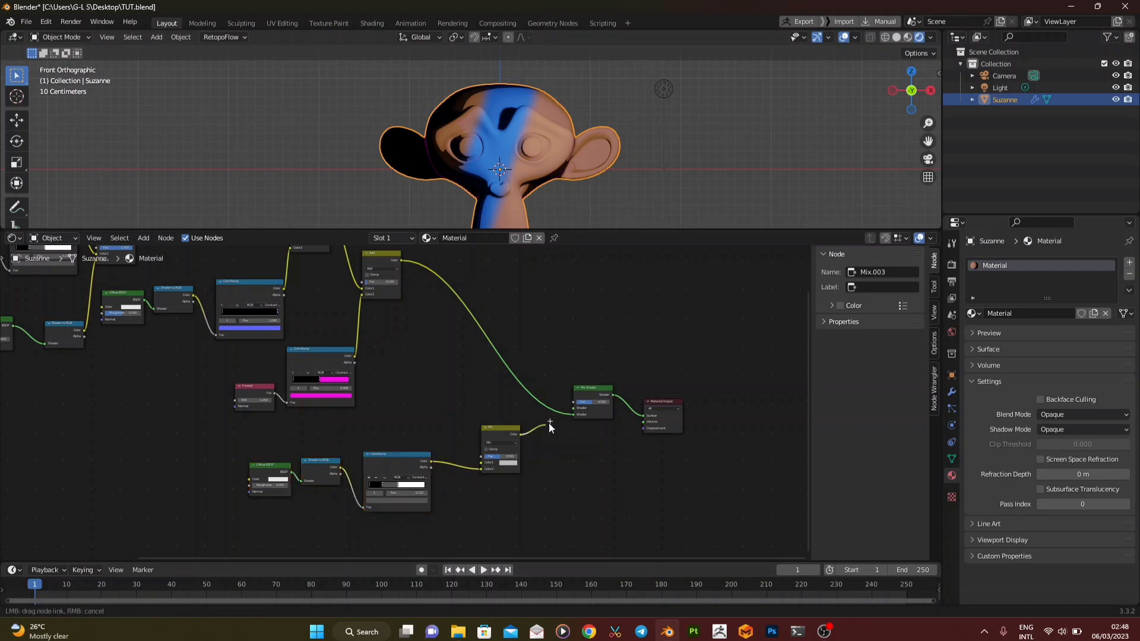
scroll(432, 491, up, 3)
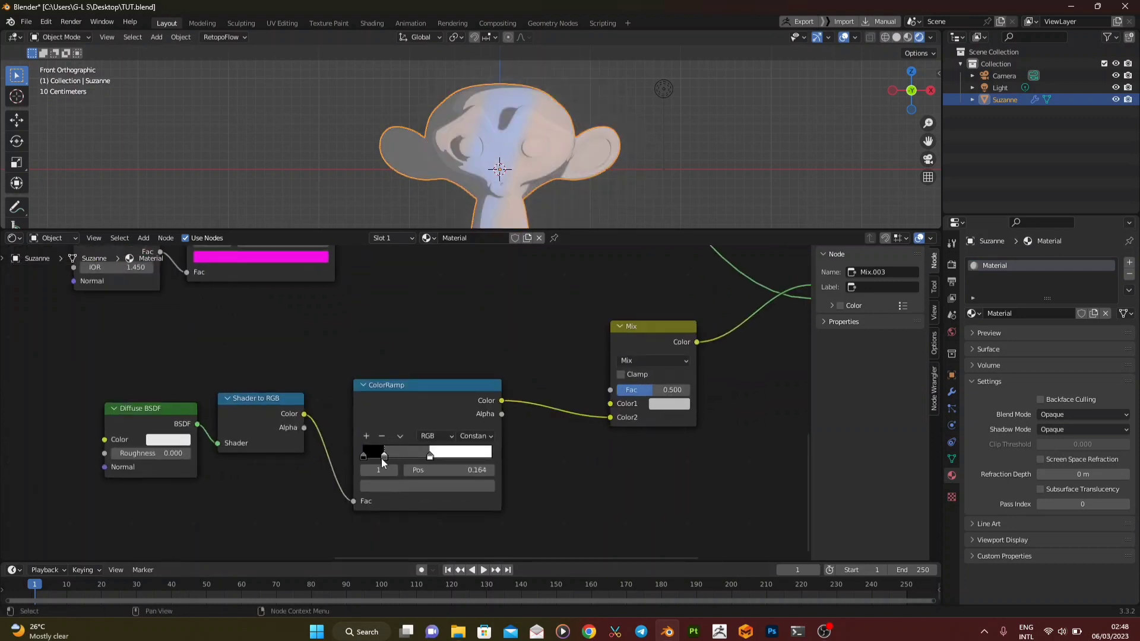
Try repositioning the grey and white stops of the duplicated ColorRamp, and undo the changes.
drag(381, 458, 431, 459)
mouse_move(430, 457)
mouse_down()
mouse_move(386, 462)
mouse_move(425, 469)
mouse_up()
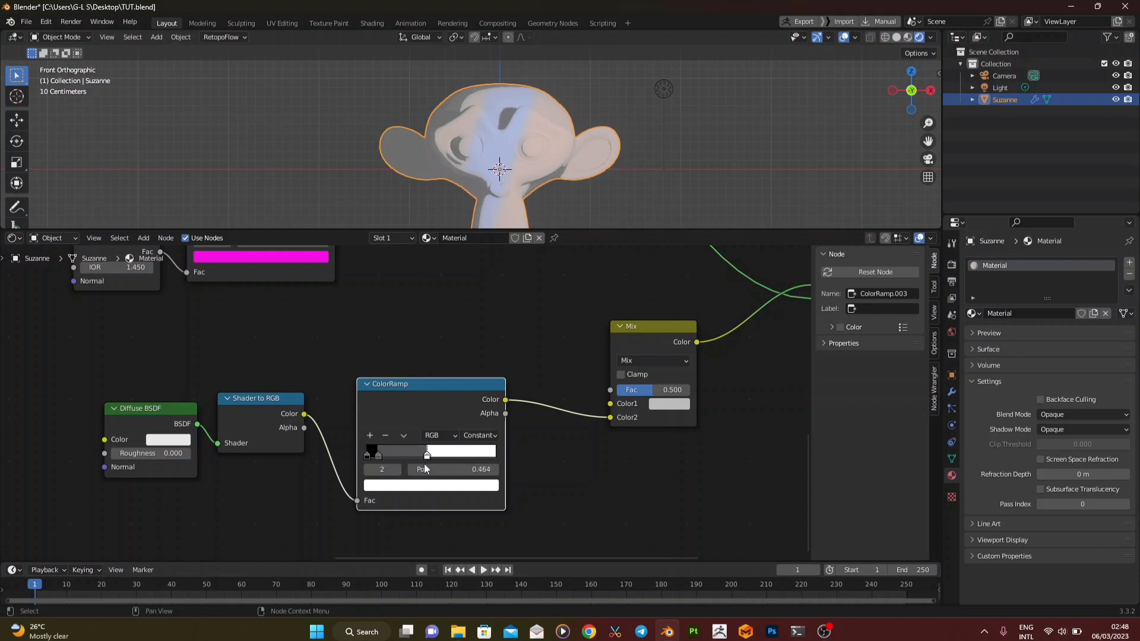
key(ctrl+z)
key(ctrl+z)
key(ctrl+z)
key(ctrl+z)
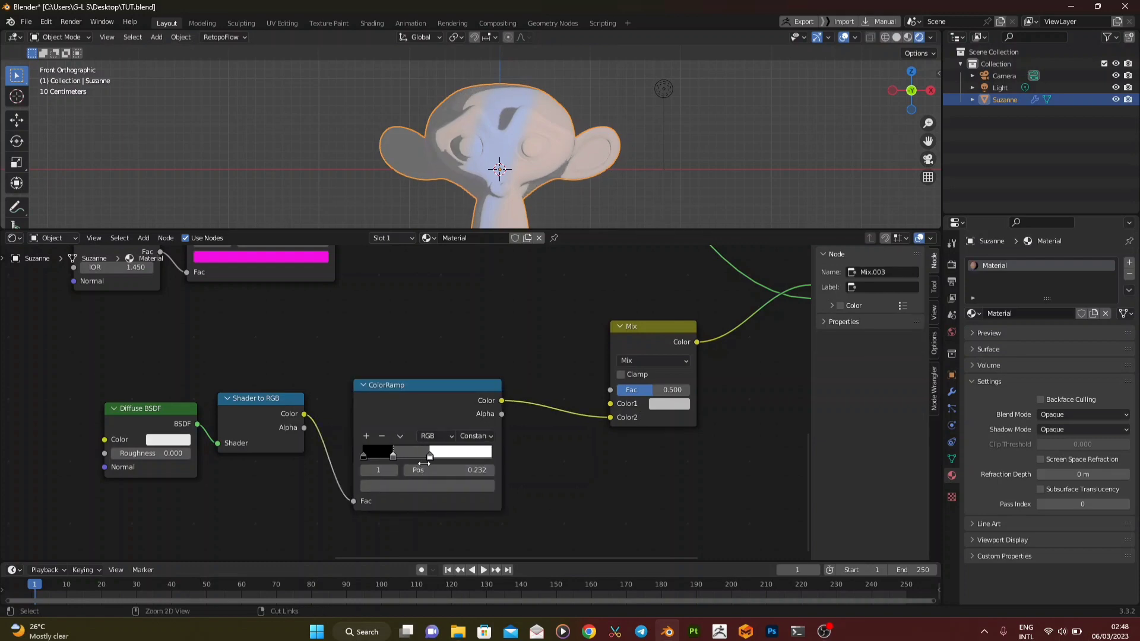
Connect the duplicated ColorRamp's color output to the Mix Shader's factor.
scroll(529, 487, down, 4)
middle_drag(553, 469, 530, 471)
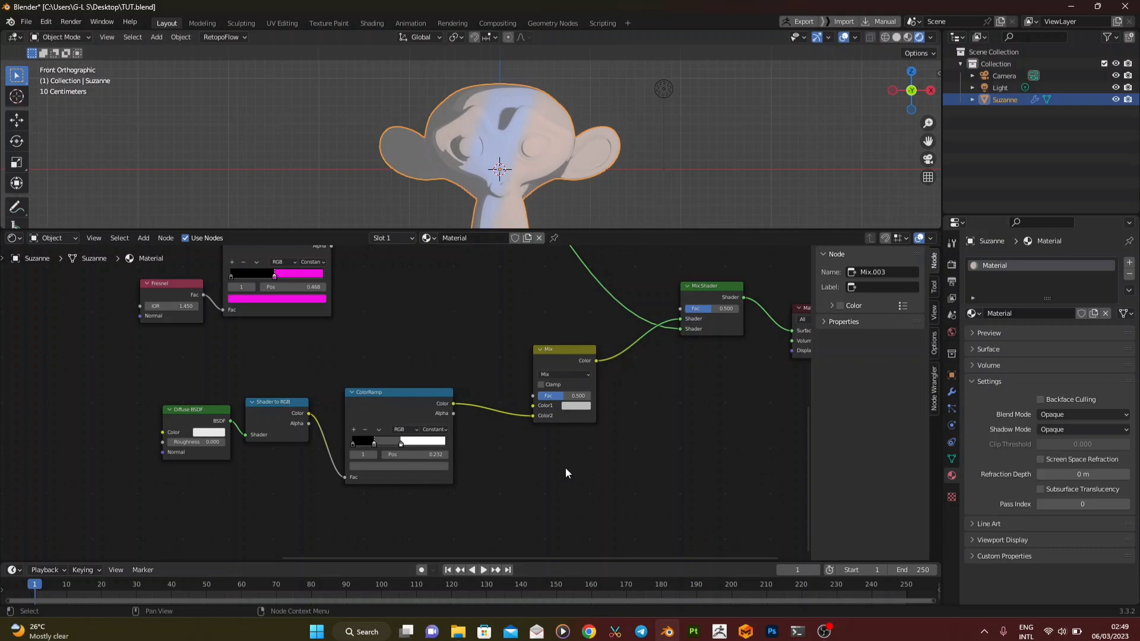
drag(453, 404, 679, 309)
scroll(518, 380, down, 1)
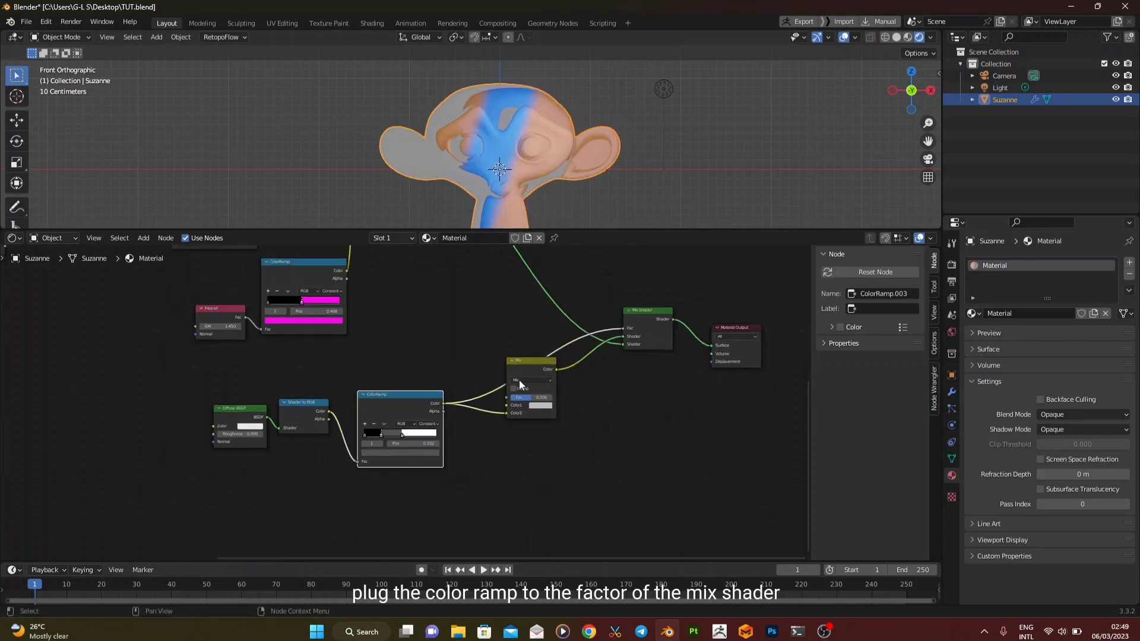
scroll(516, 416, down, 2)
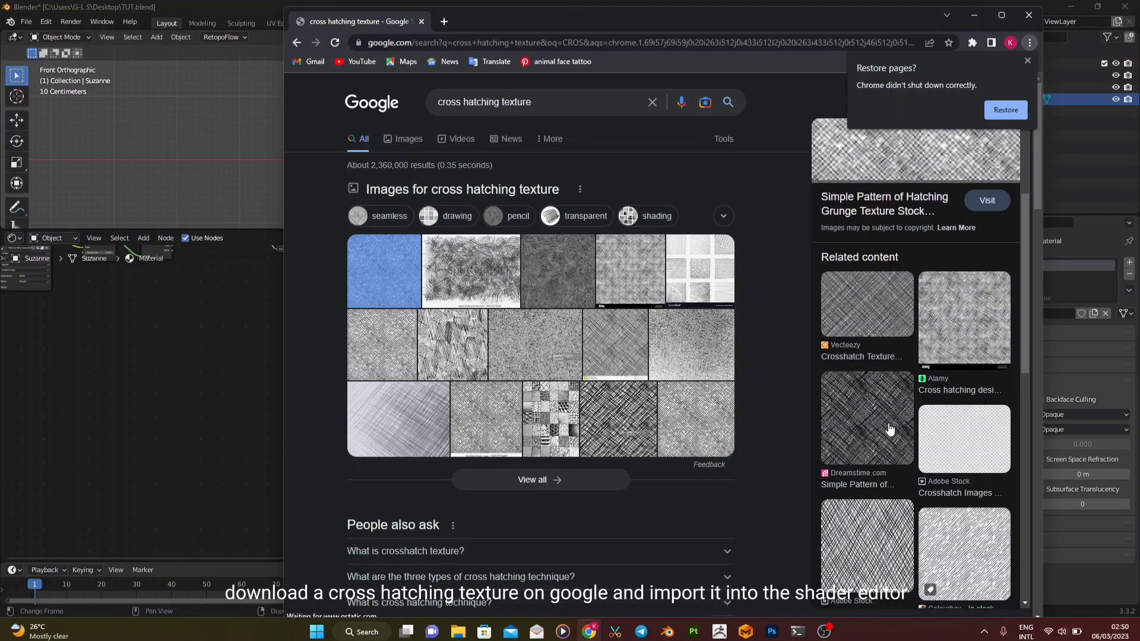
Pick a cross hatching texture in the Chrome search results and load cross hatching.jpg from the pinterest folder into a new Image Texture node.
click(888, 428)
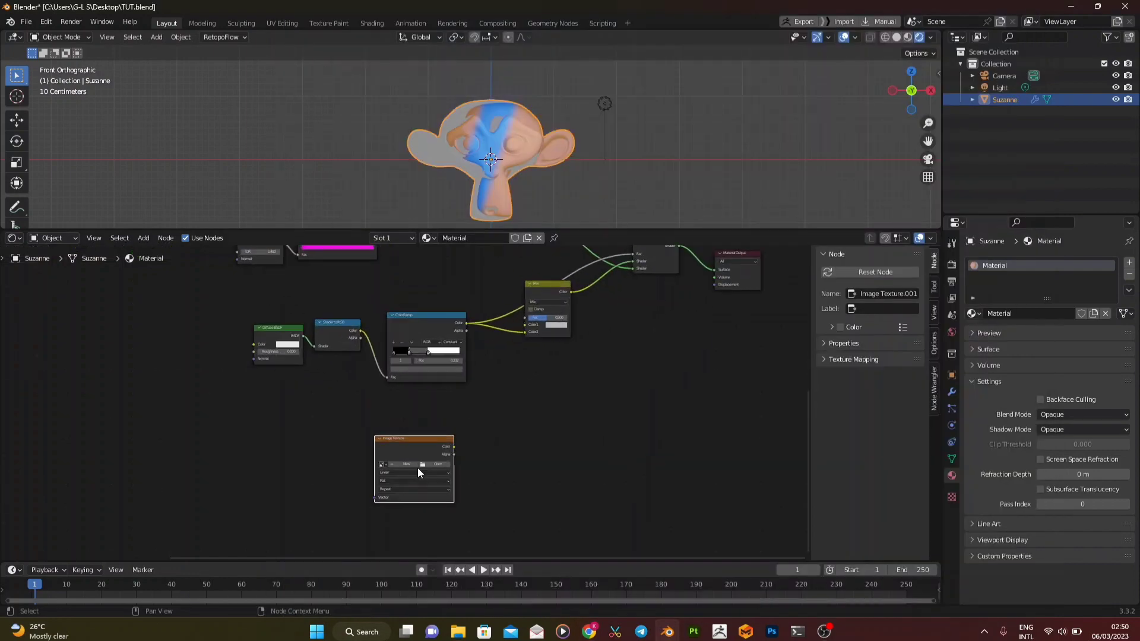
click(392, 466)
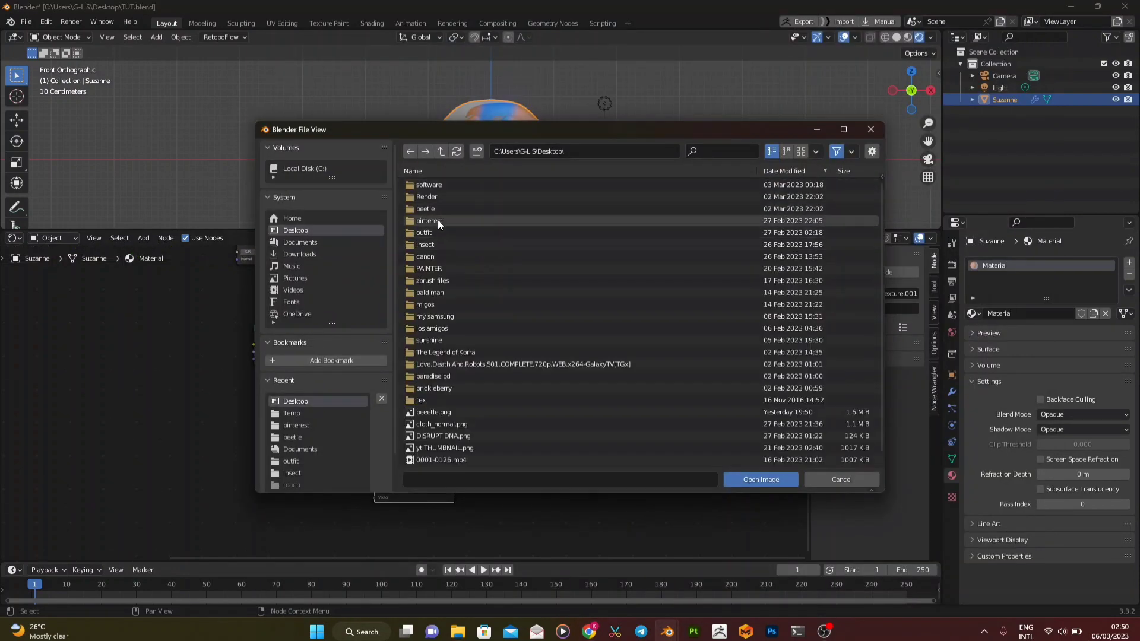
double_click(436, 220)
click(443, 196)
click(757, 479)
scroll(478, 453, up, 3)
scroll(478, 453, down, 2)
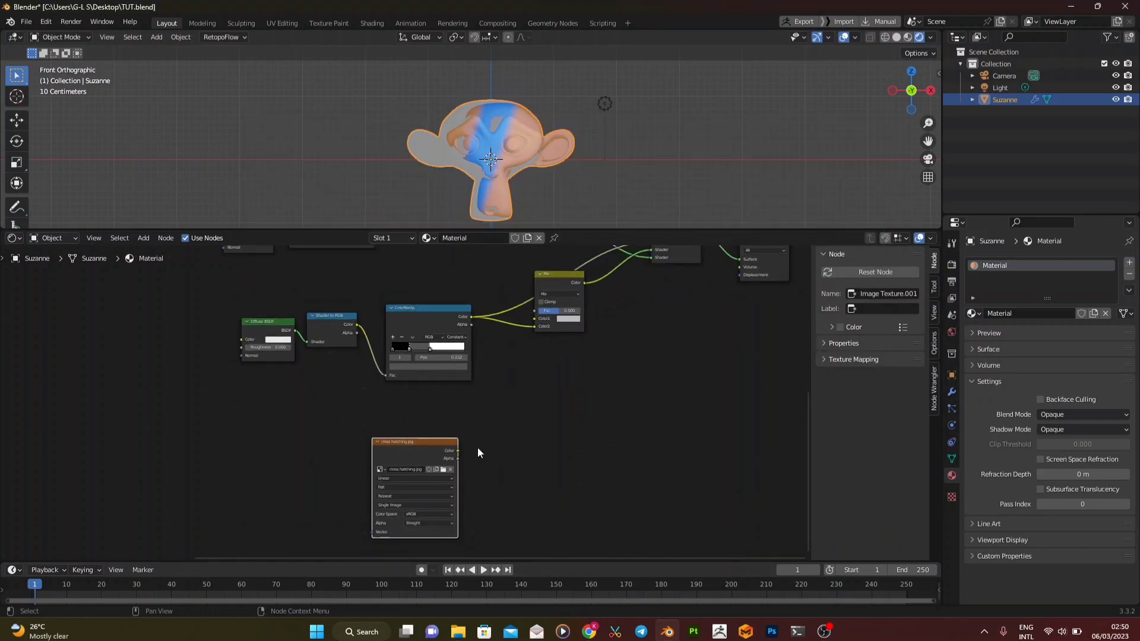
Connect the cross hatching texture's color output to Color1 of the Mix node.
scroll(477, 448, up, 2)
drag(467, 459, 552, 316)
scroll(553, 389, down, 1)
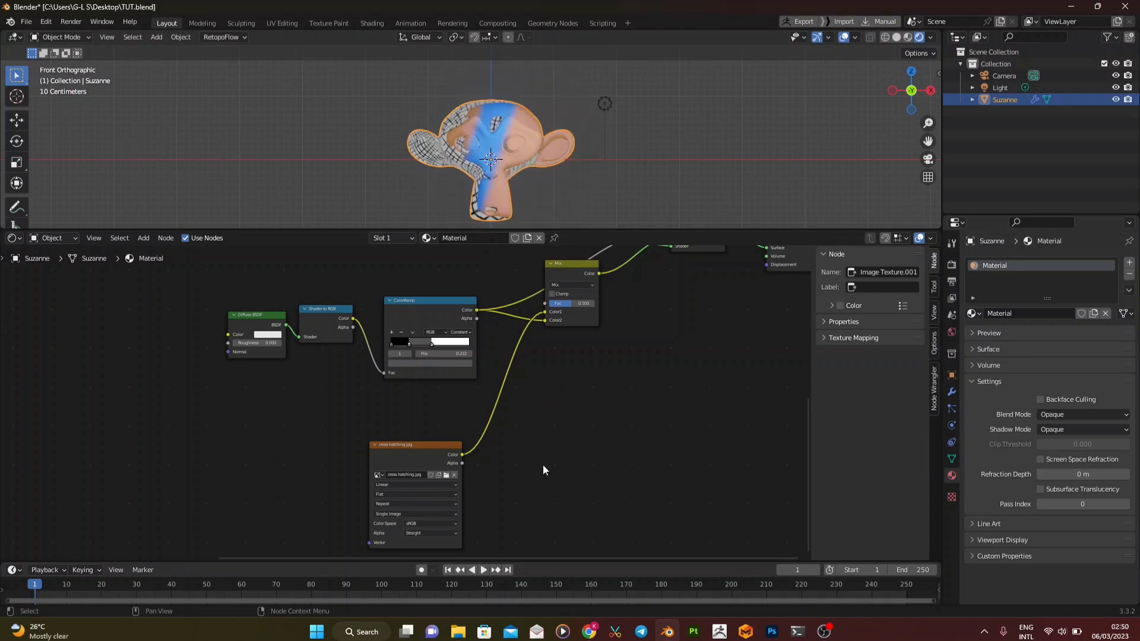
Add Texture Coordinate and Mapping nodes to the cross hatching texture's vector input.
middle_drag(423, 502, 521, 386)
scroll(521, 385, up, 6)
click(503, 298)
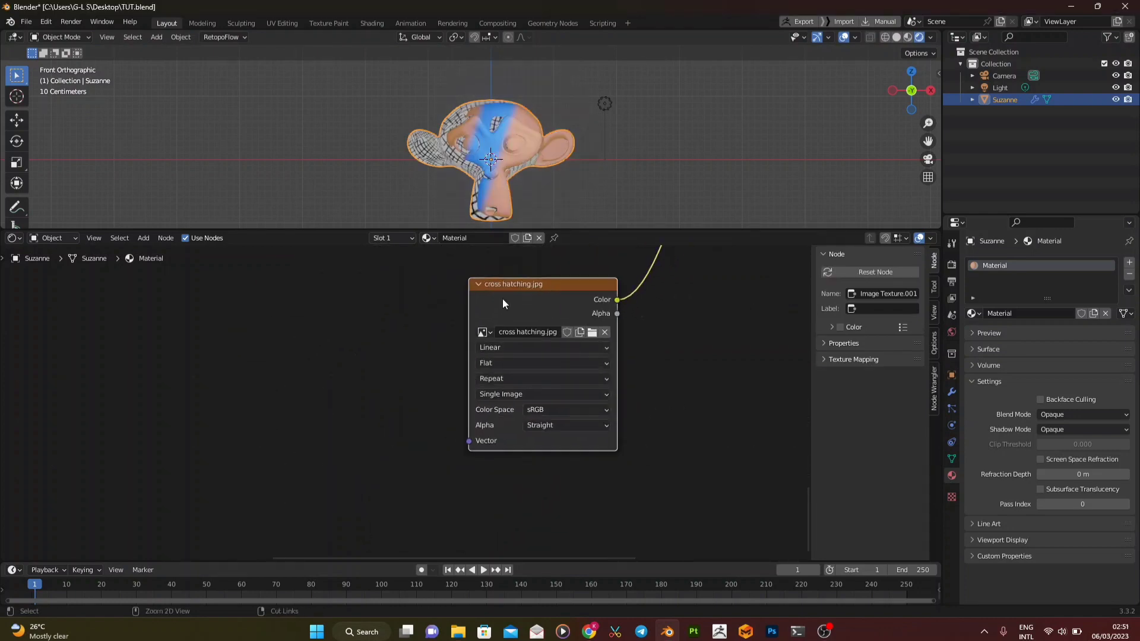
key(ctrl+t)
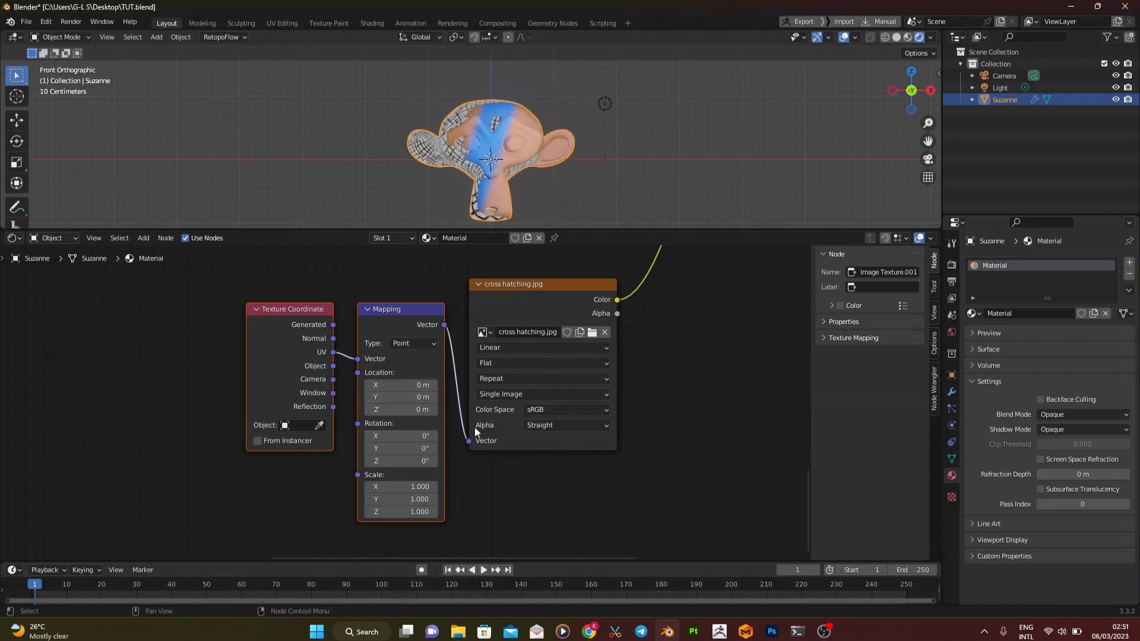
Add a Value node and connect its output to the Scale input of the cross hatching texture's Mapping node.
key(shift+a)
click(295, 472)
text(va)
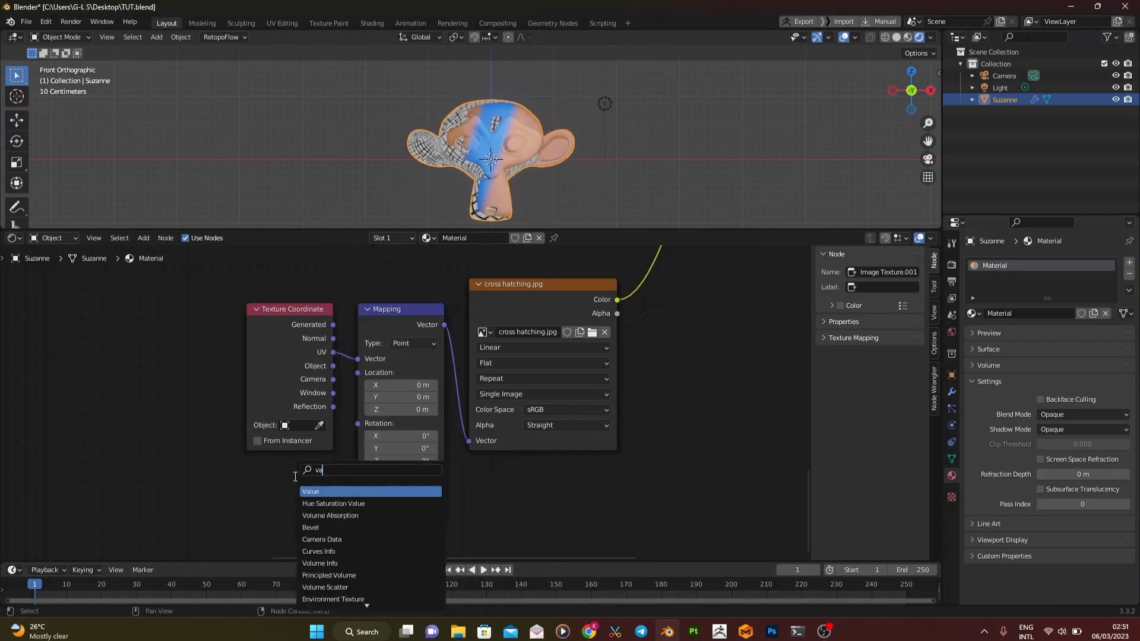
key(Return)
click(304, 503)
drag(303, 506, 357, 474)
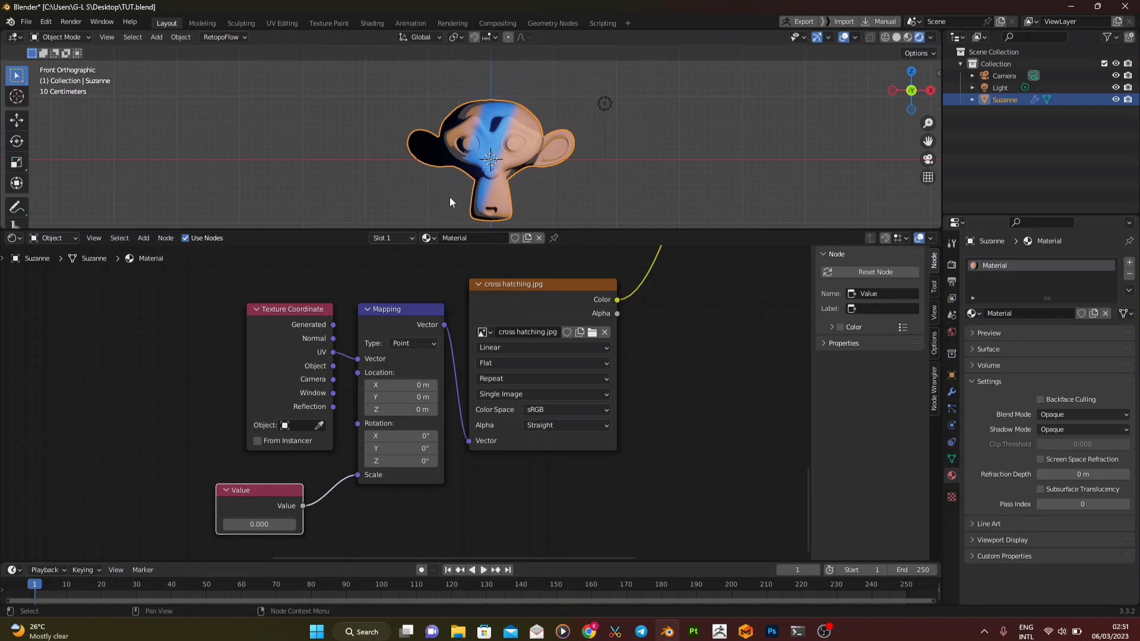
Set the Value node driving the cross hatching scale to 4.
scroll(447, 220, up, 6)
click(275, 525)
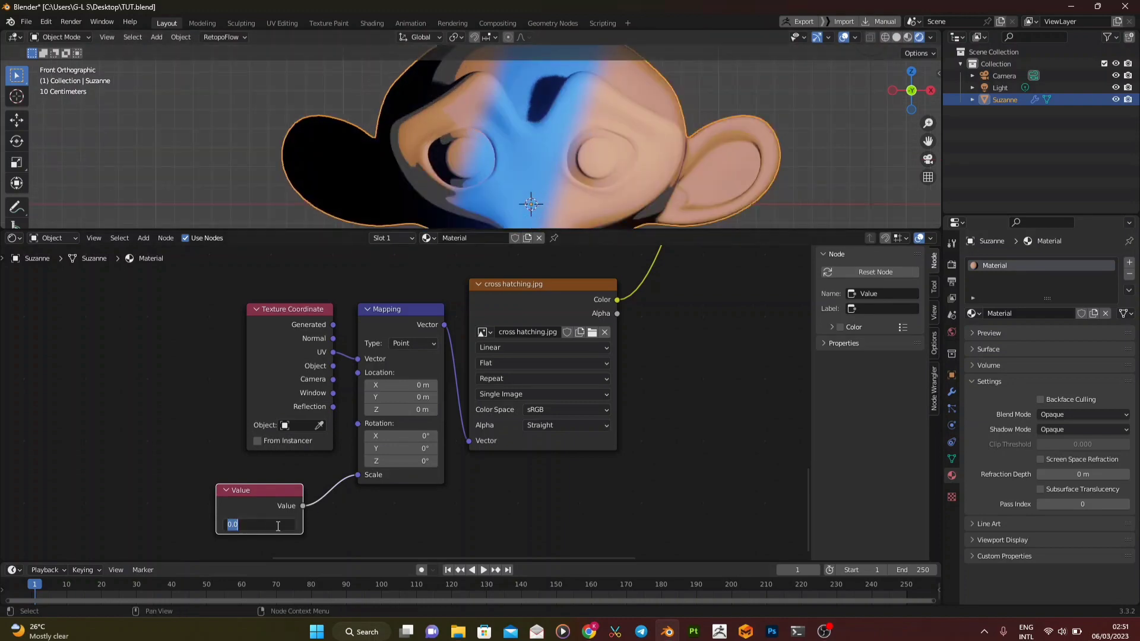
text(4)
key(Return)
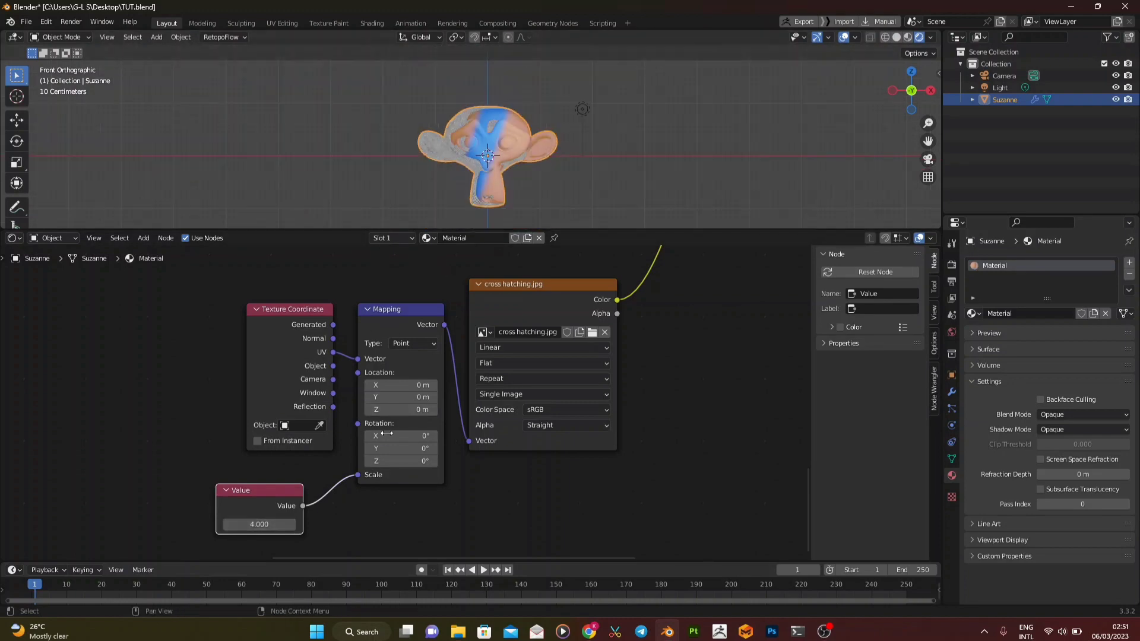
Change the blending mode of the Mix node that combines the cross hatching and the ColorRamp to Multiply.
scroll(492, 326, up, 2)
scroll(525, 141, up, 6)
scroll(521, 362, down, 2)
middle_drag(721, 262, 496, 497)
click(559, 345)
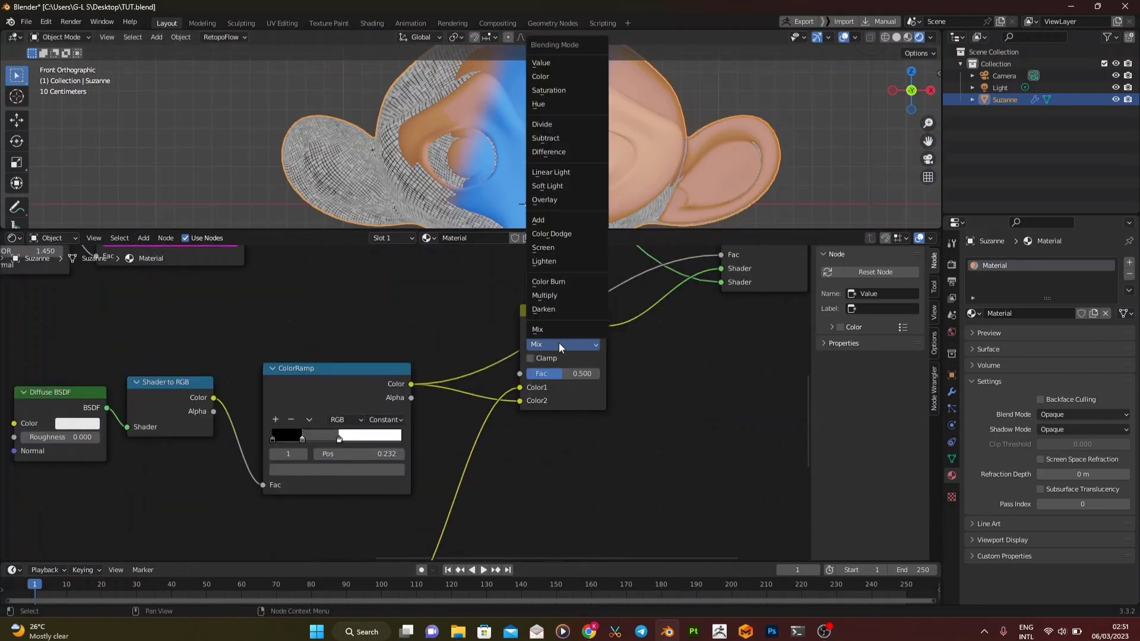
click(562, 295)
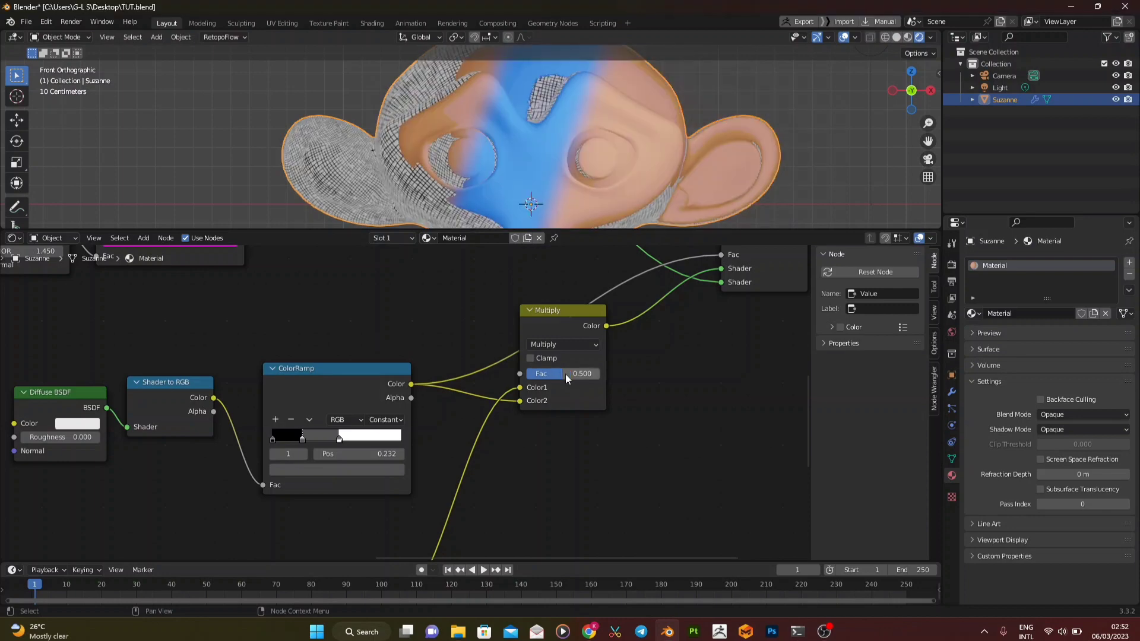
Set the factor of the cross hatching Multiply node to 1.000.
scroll(496, 441, down, 4)
scroll(475, 443, up, 1)
middle_drag(415, 444, 550, 387)
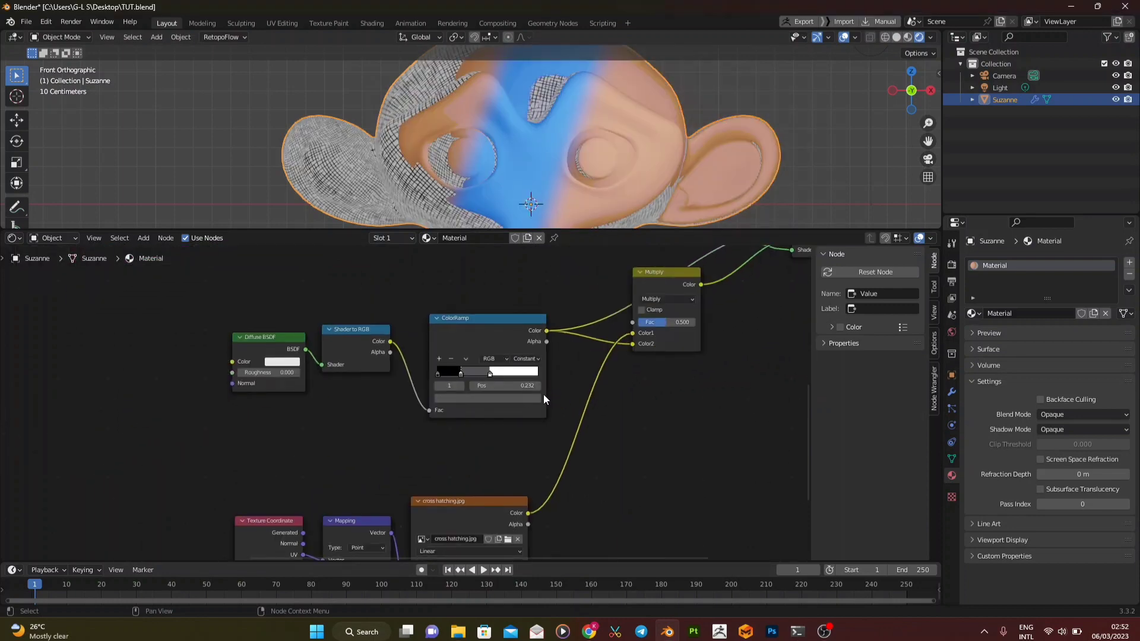
drag(485, 377, 461, 376)
drag(666, 321, 699, 322)
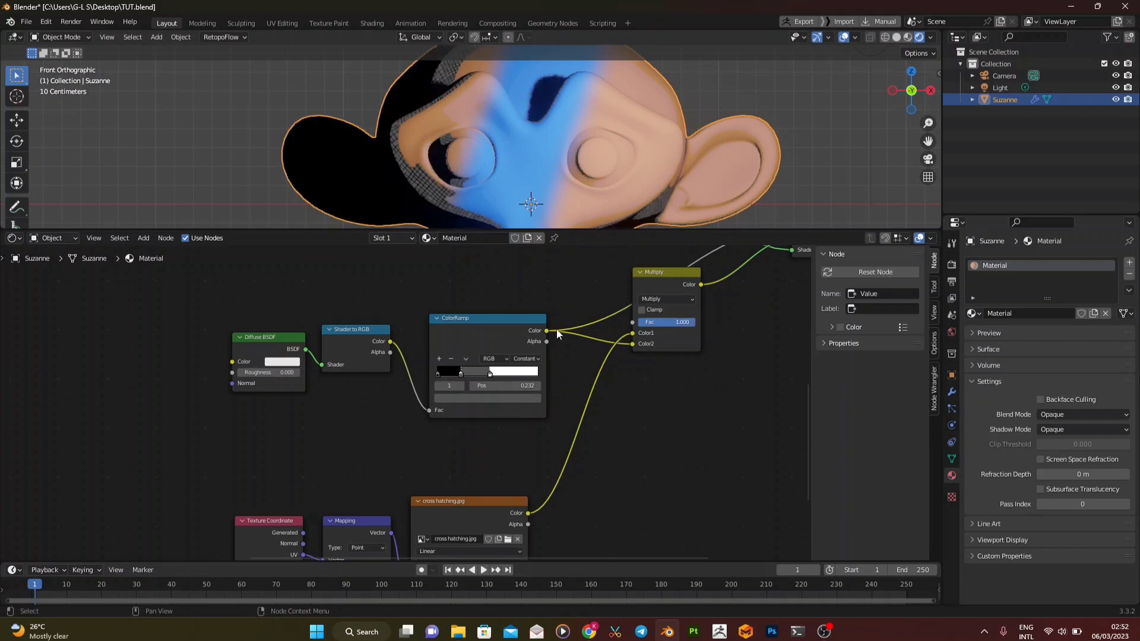
Remove the gray middle stop from the ColorRamp feeding the cross hatching Multiply node.
scroll(538, 145, down, 4)
middle_drag(537, 144, 548, 176)
scroll(548, 177, up, 4)
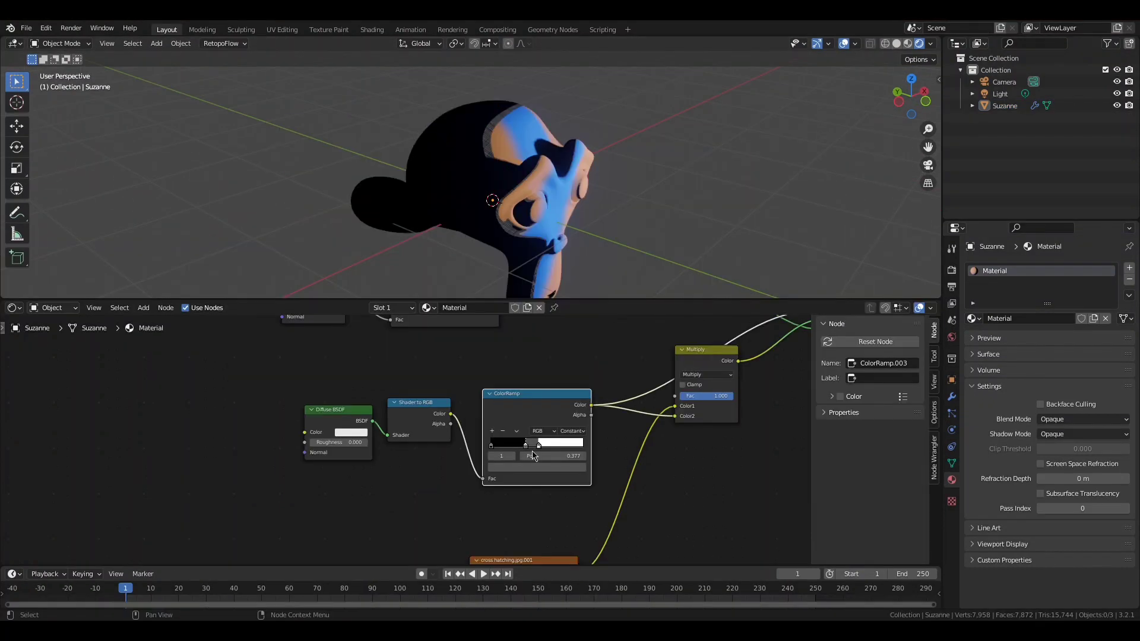
click(504, 431)
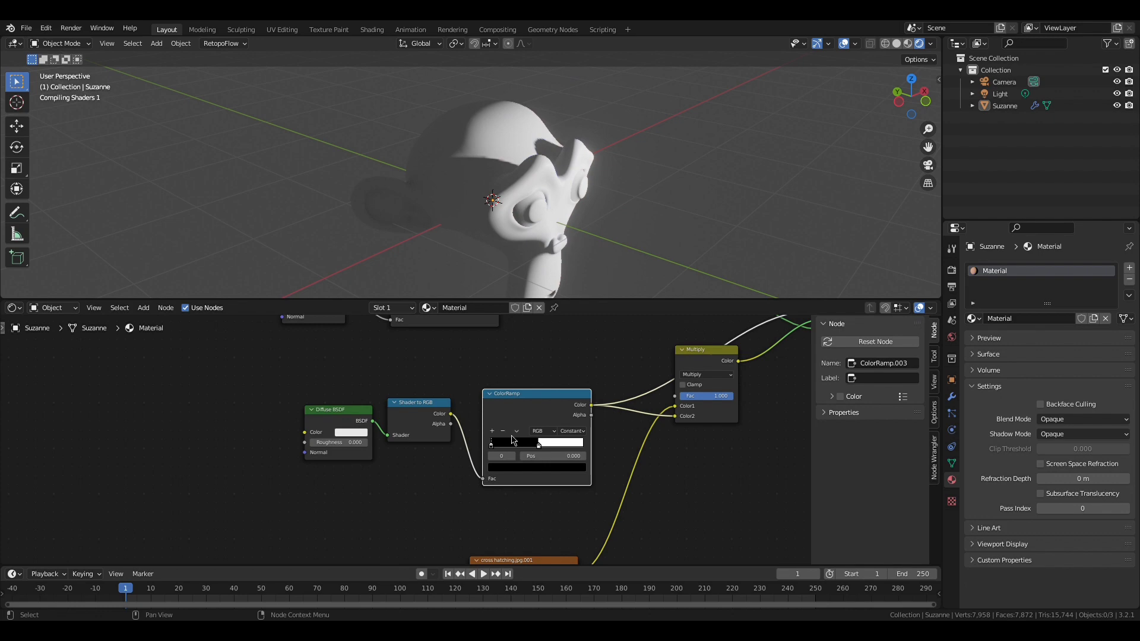
Lighten the black stop of the cross hatching ColorRamp to a very dark gray with a value of 0.022.
click(542, 467)
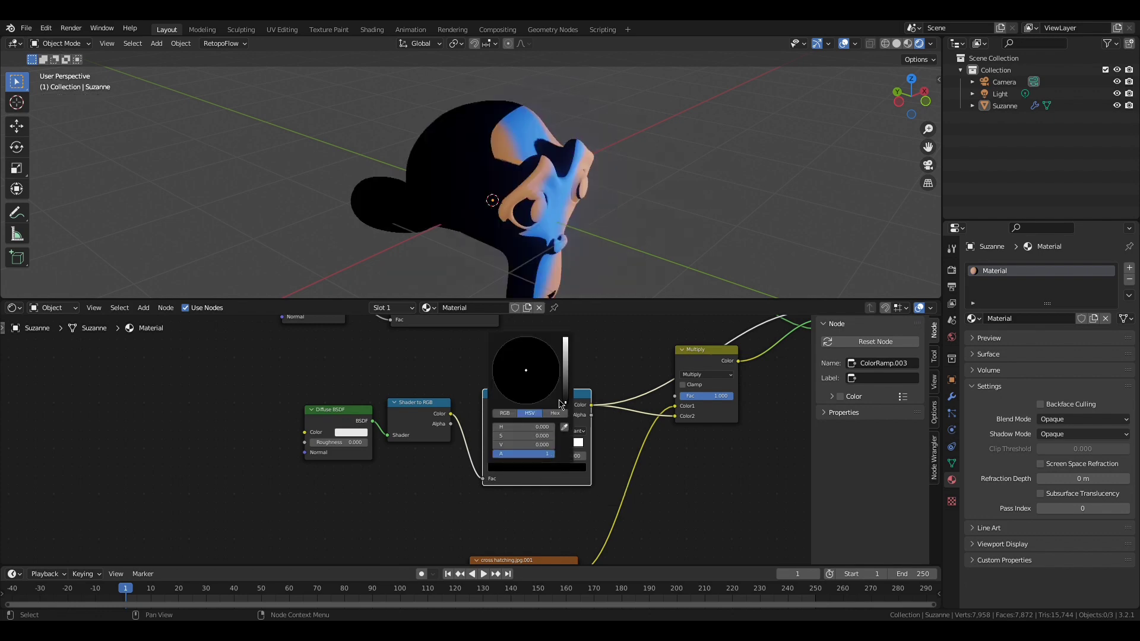
drag(565, 402, 565, 396)
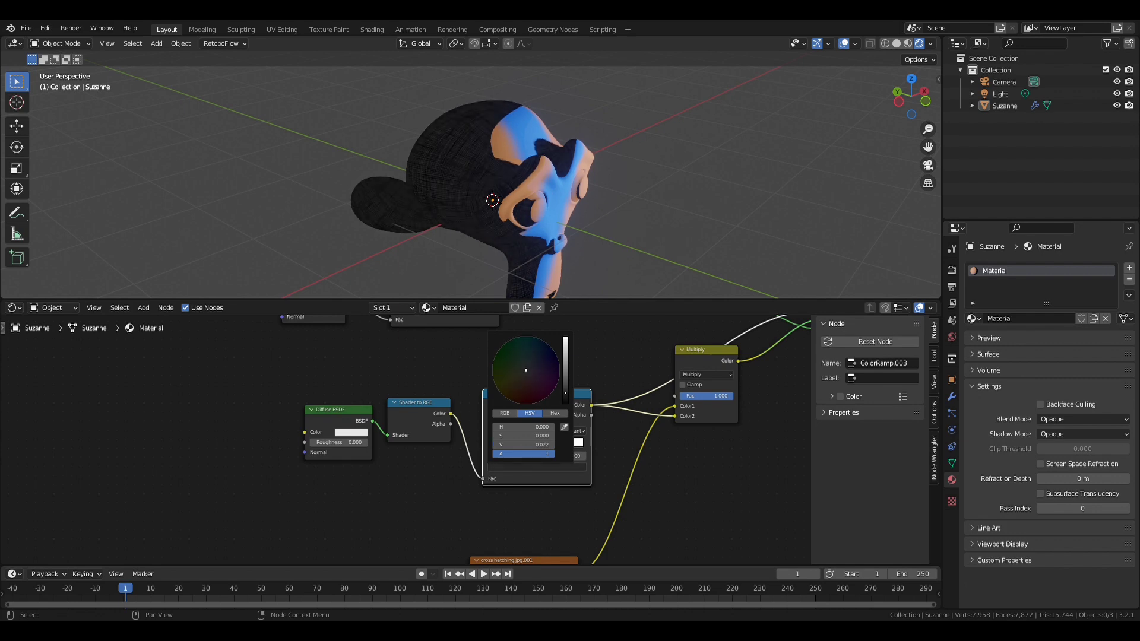
middle_drag(534, 231, 561, 220)
scroll(556, 212, up, 3)
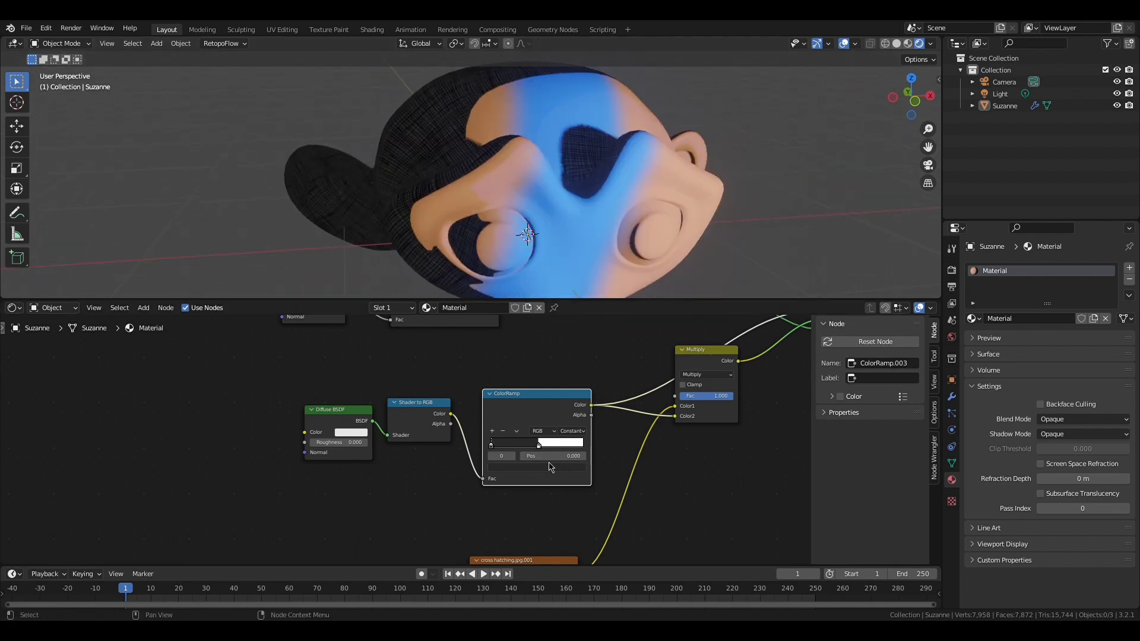
Move the white stop of the cross hatching ColorRamp to position 0.223.
drag(539, 446, 508, 456)
click(513, 455)
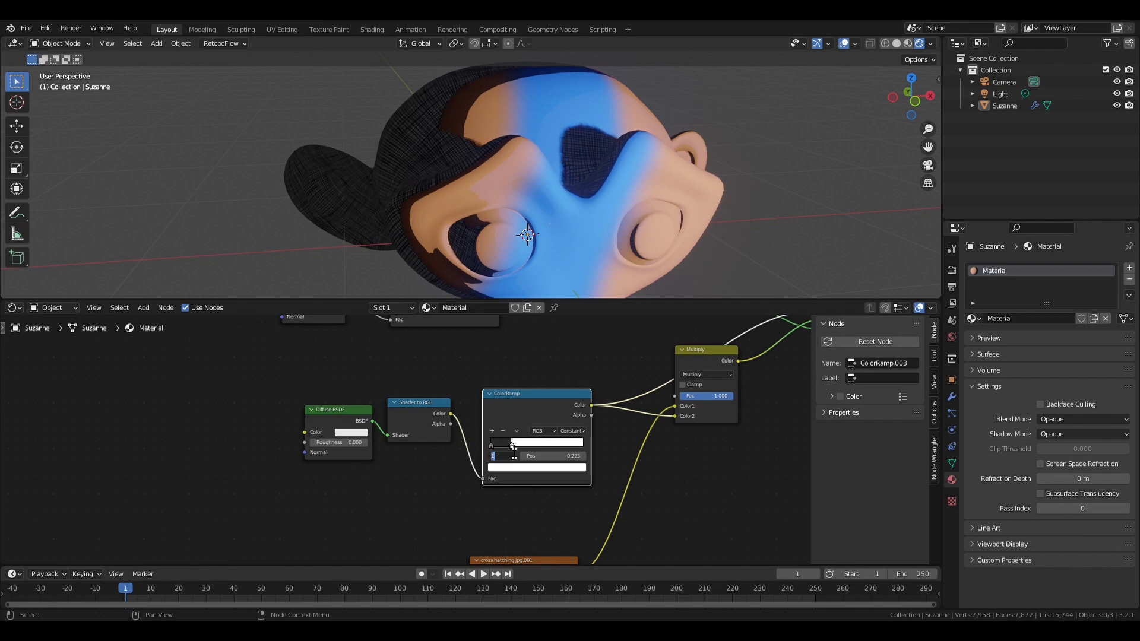
key(Return)
middle_drag(640, 193, 666, 220)
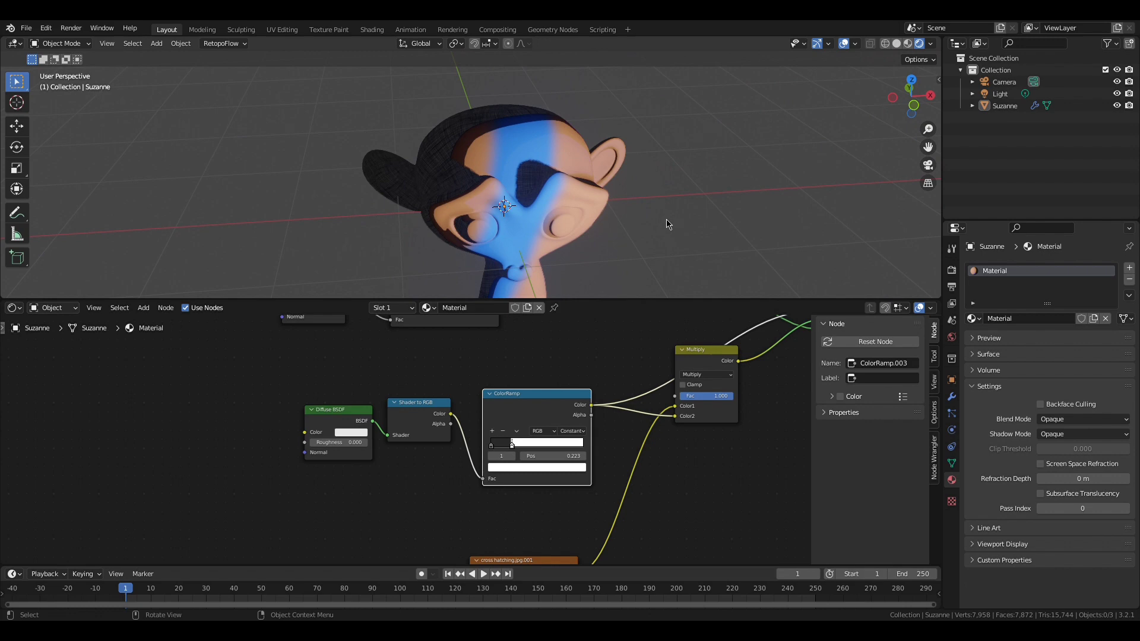
scroll(666, 220, up, 3)
middle_drag(606, 242, 556, 259)
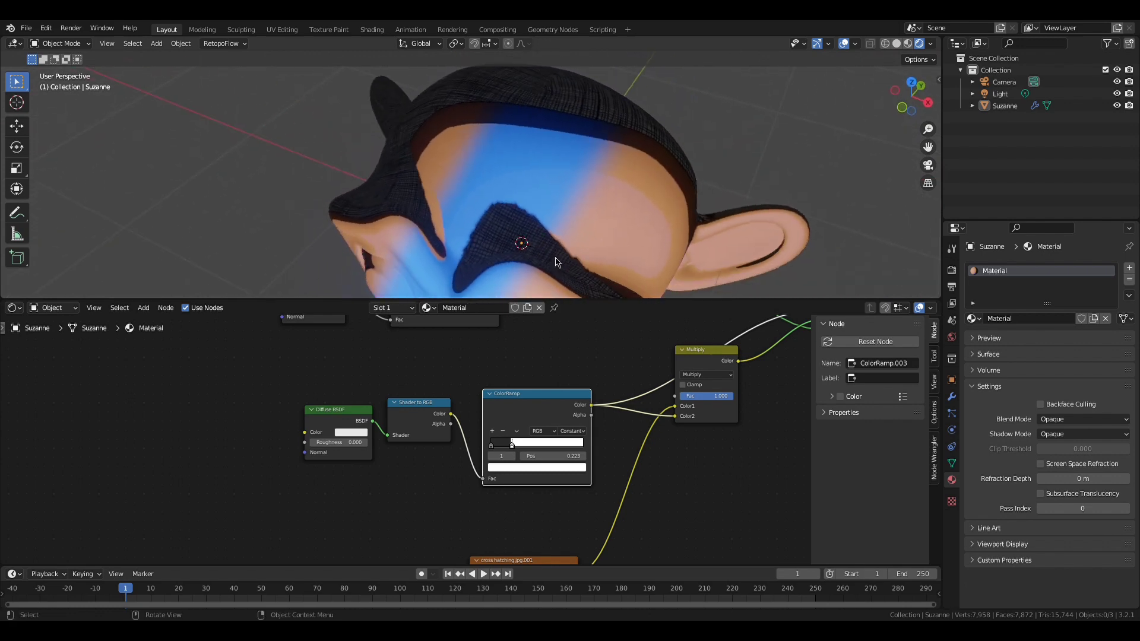
Examine the color stops of the original three-step shadow ColorRamp and the finished shading on Suzanne.
scroll(611, 385, up, 4)
scroll(615, 384, down, 5)
middle_drag(618, 389, 619, 476)
scroll(647, 419, down, 3)
middle_drag(650, 416, 612, 551)
middle_drag(567, 464, 657, 563)
scroll(598, 458, down, 4)
middle_drag(611, 462, 733, 417)
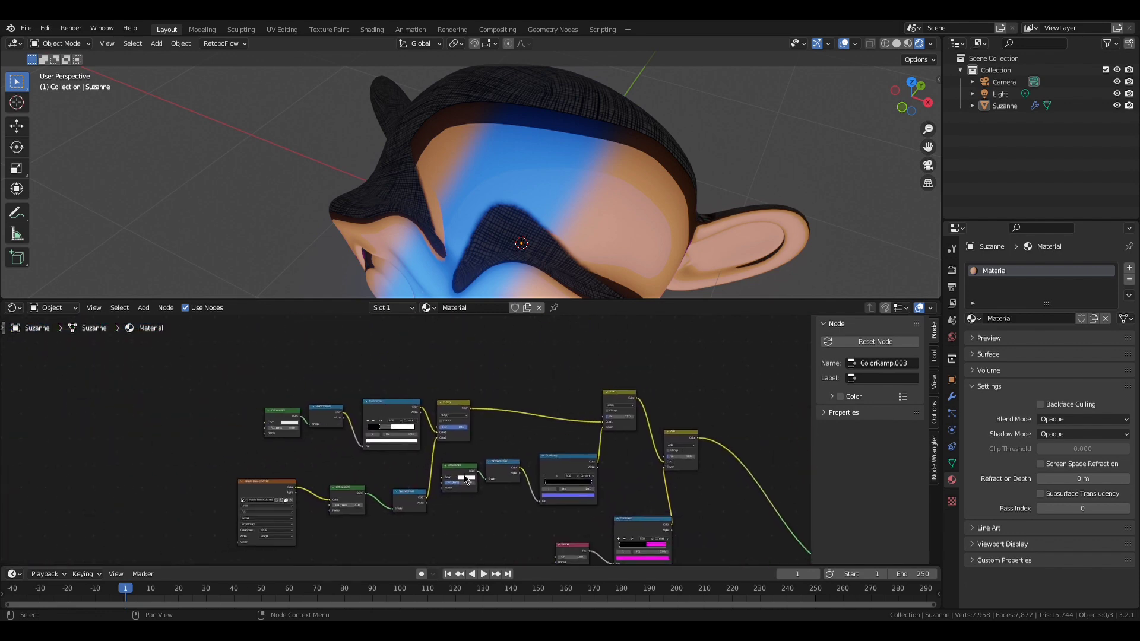
middle_drag(380, 459, 479, 443)
scroll(488, 419, up, 3)
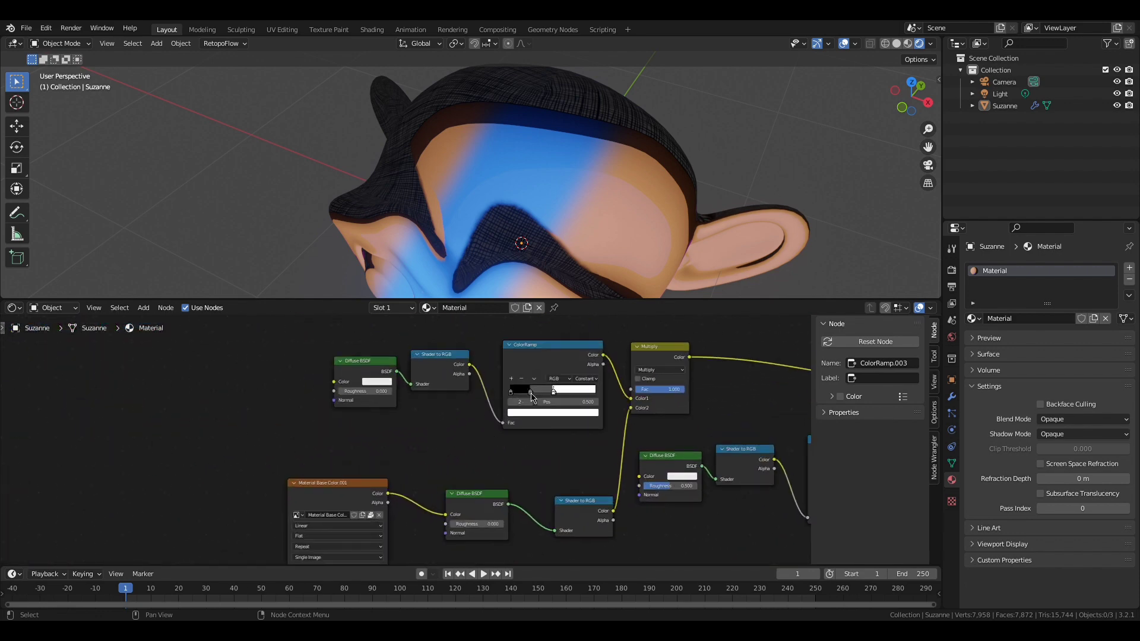
click(532, 397)
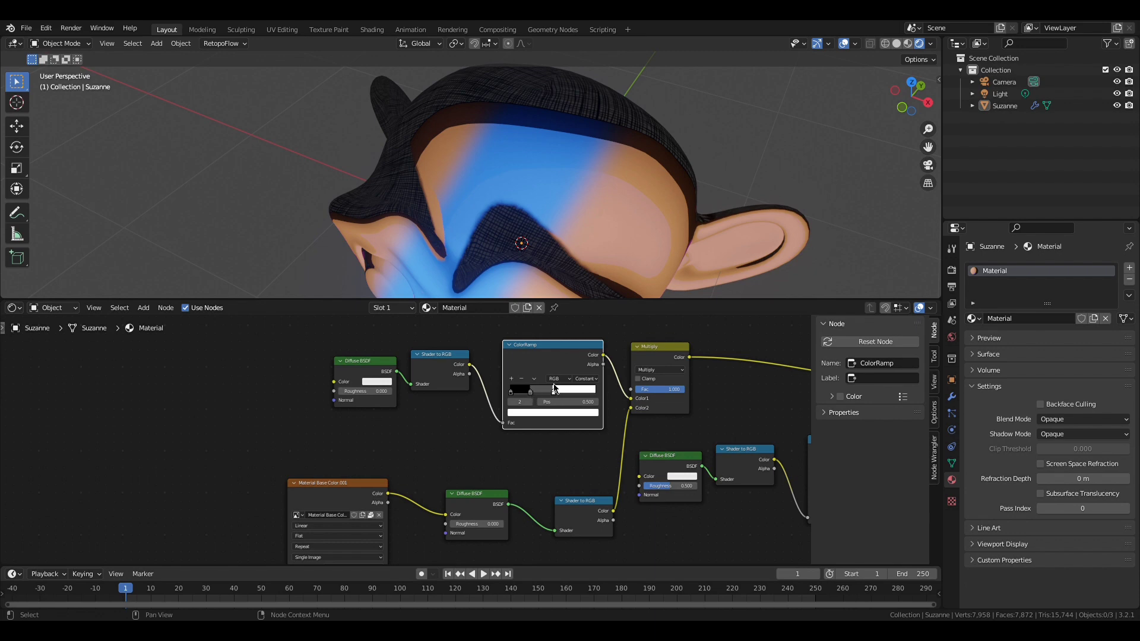
scroll(541, 455, up, 1)
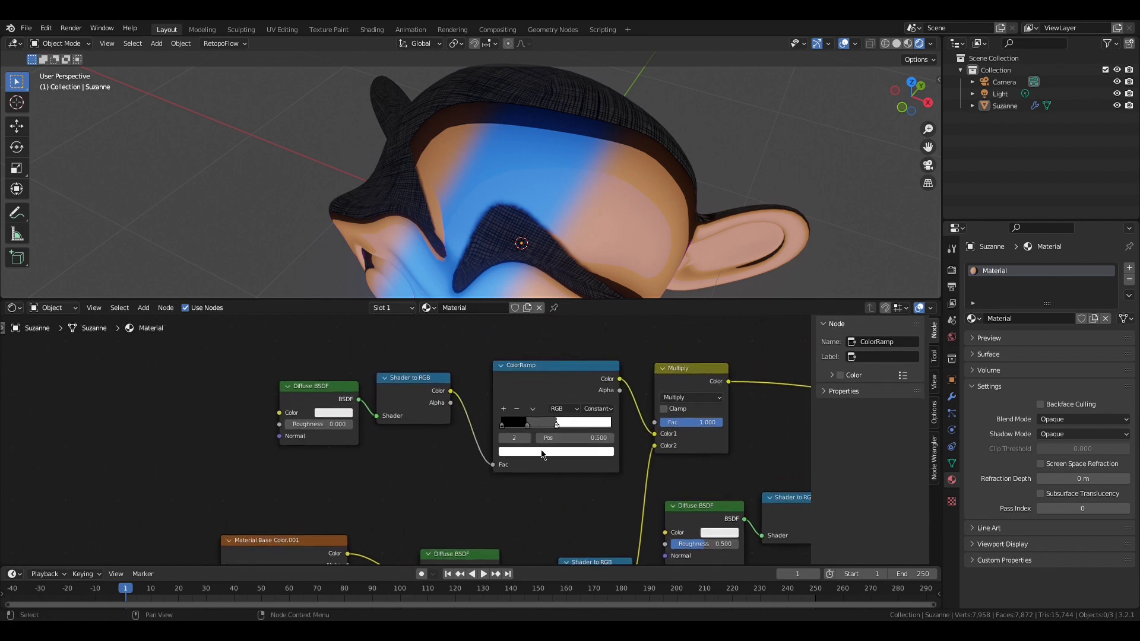
scroll(541, 455, up, 1)
click(572, 419)
scroll(516, 213, down, 4)
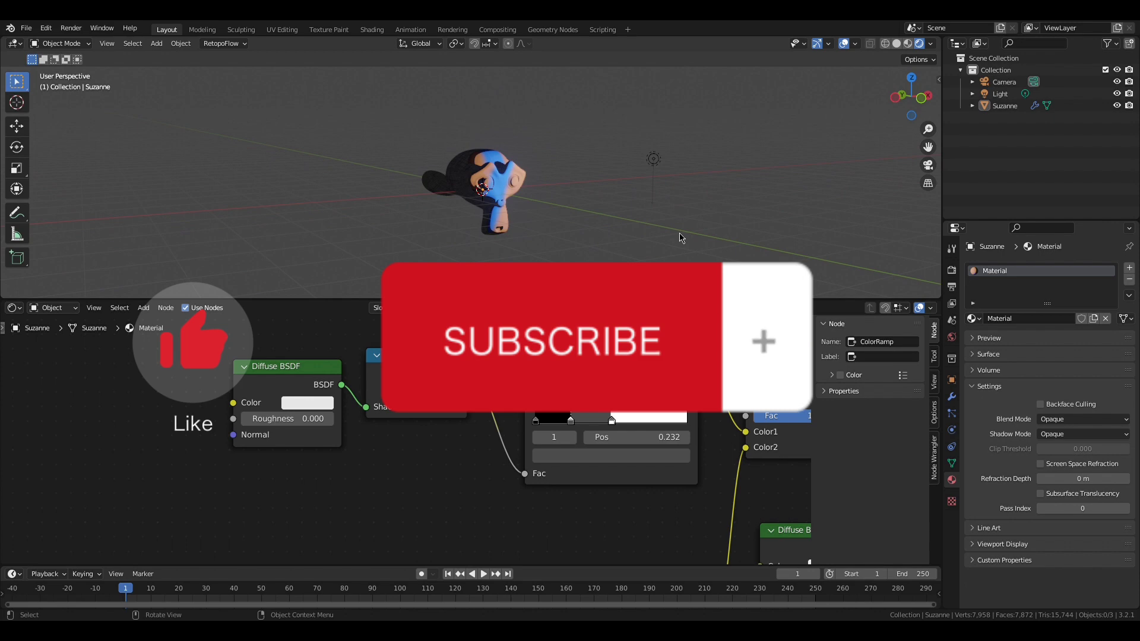
scroll(678, 233, up, 4)
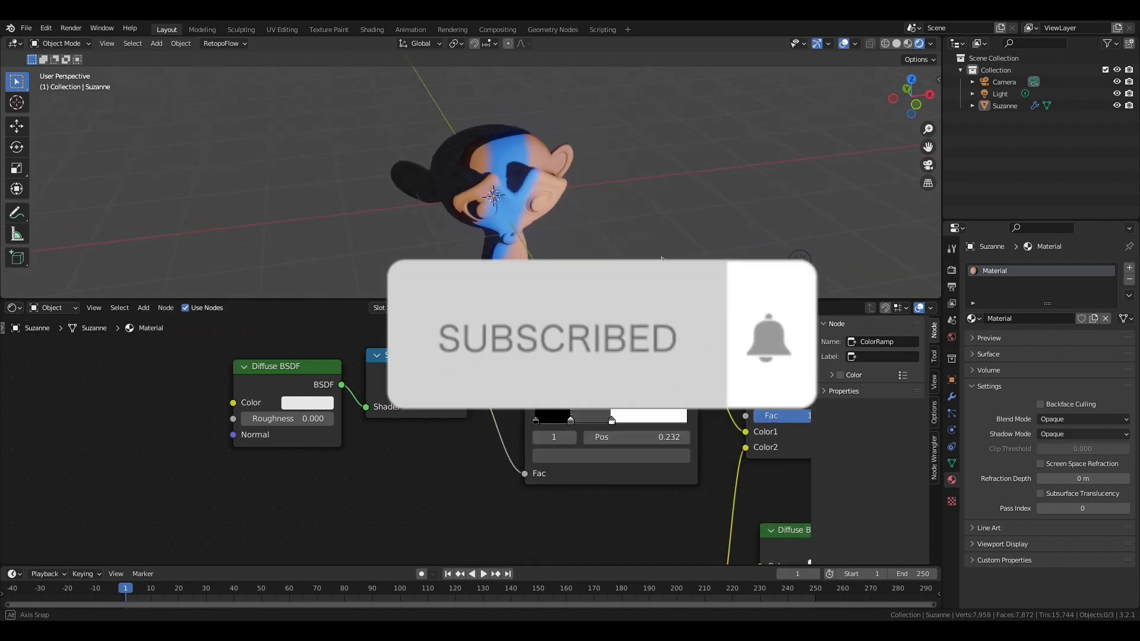